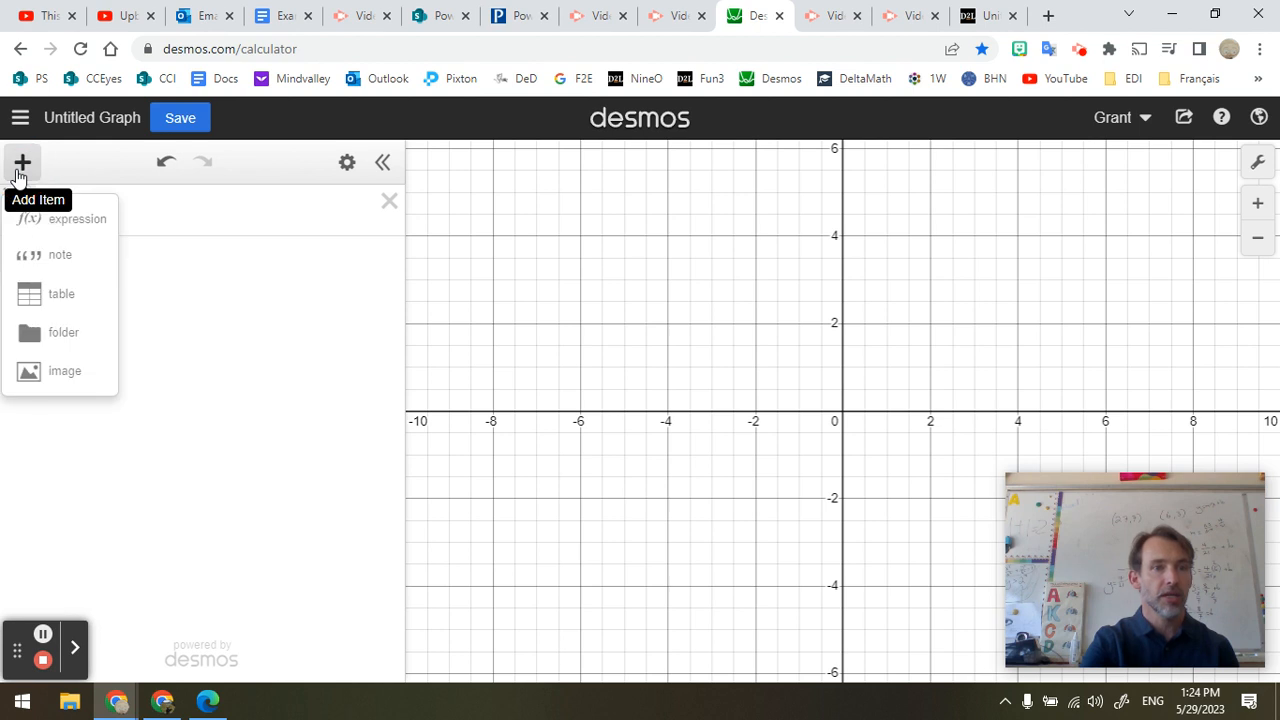
- Add a table containing the points (5, 3) and (9, 1) and fit the graph view to them
{"action": "left_click", "coordinate": [47, 290]}
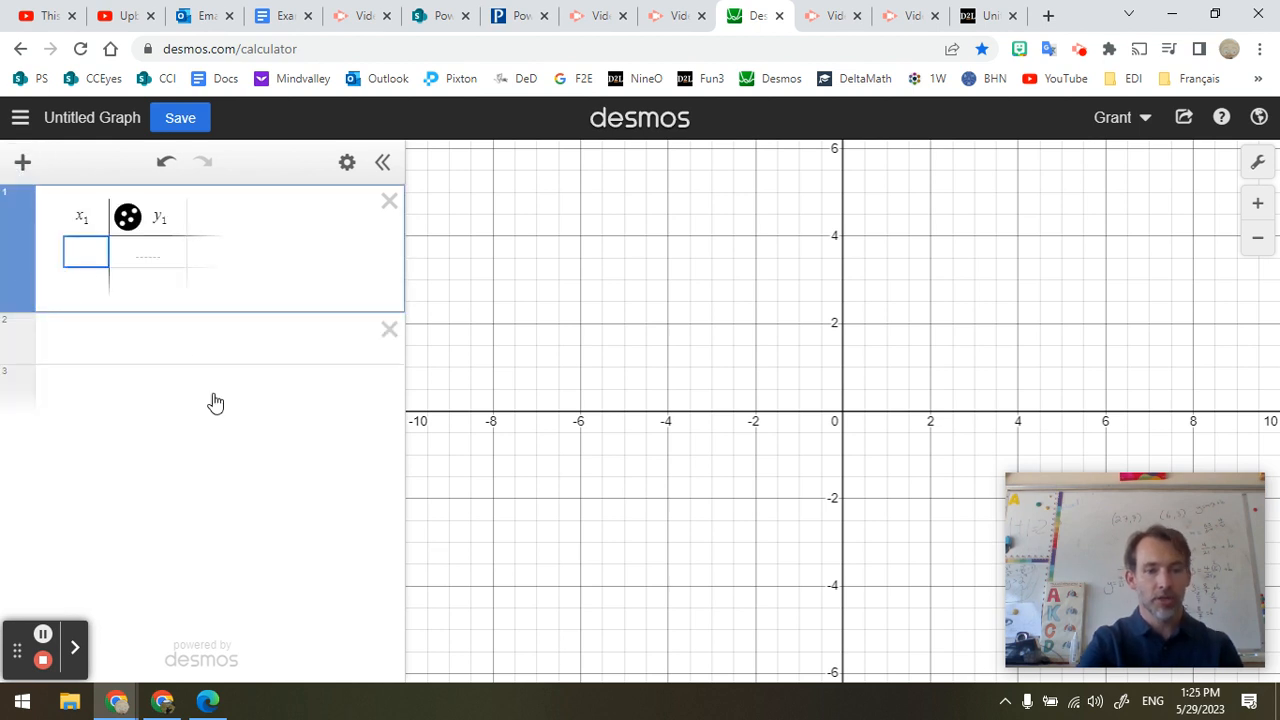
{"action": "type", "text": "5"}
{"action": "key", "text": "Tab"}
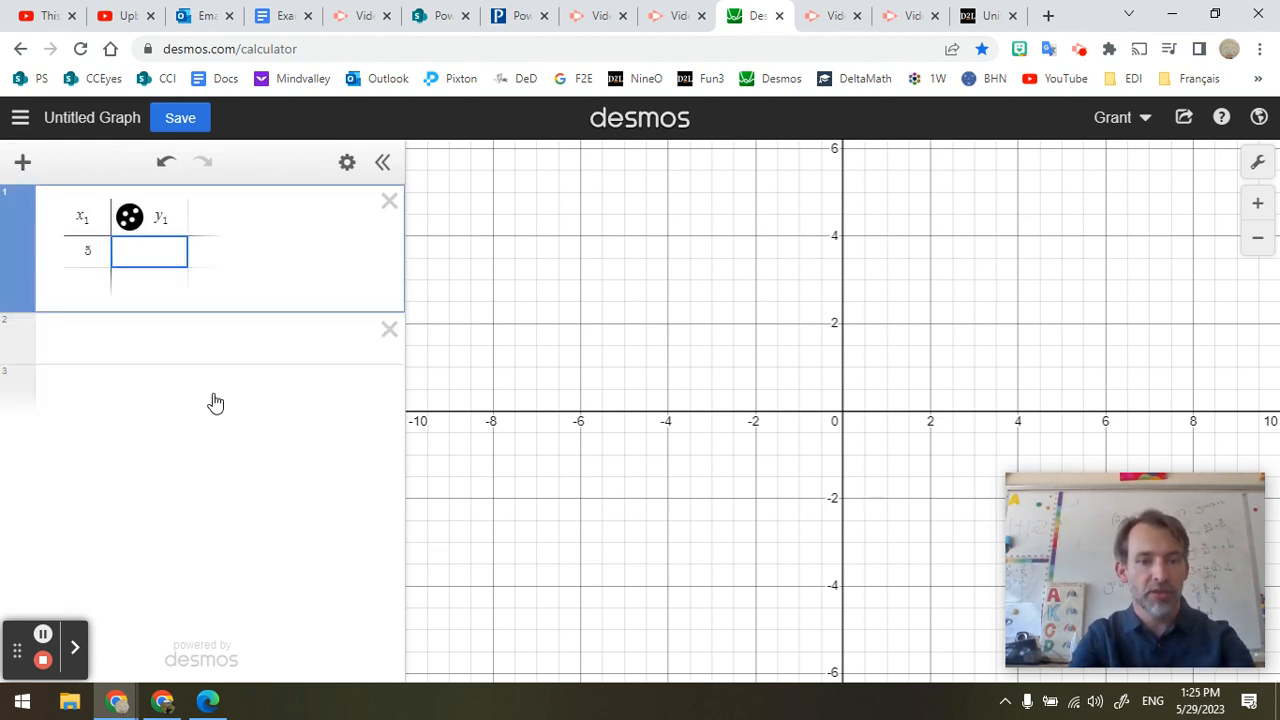
{"action": "type", "text": "3"}
{"action": "key", "text": "Tab"}
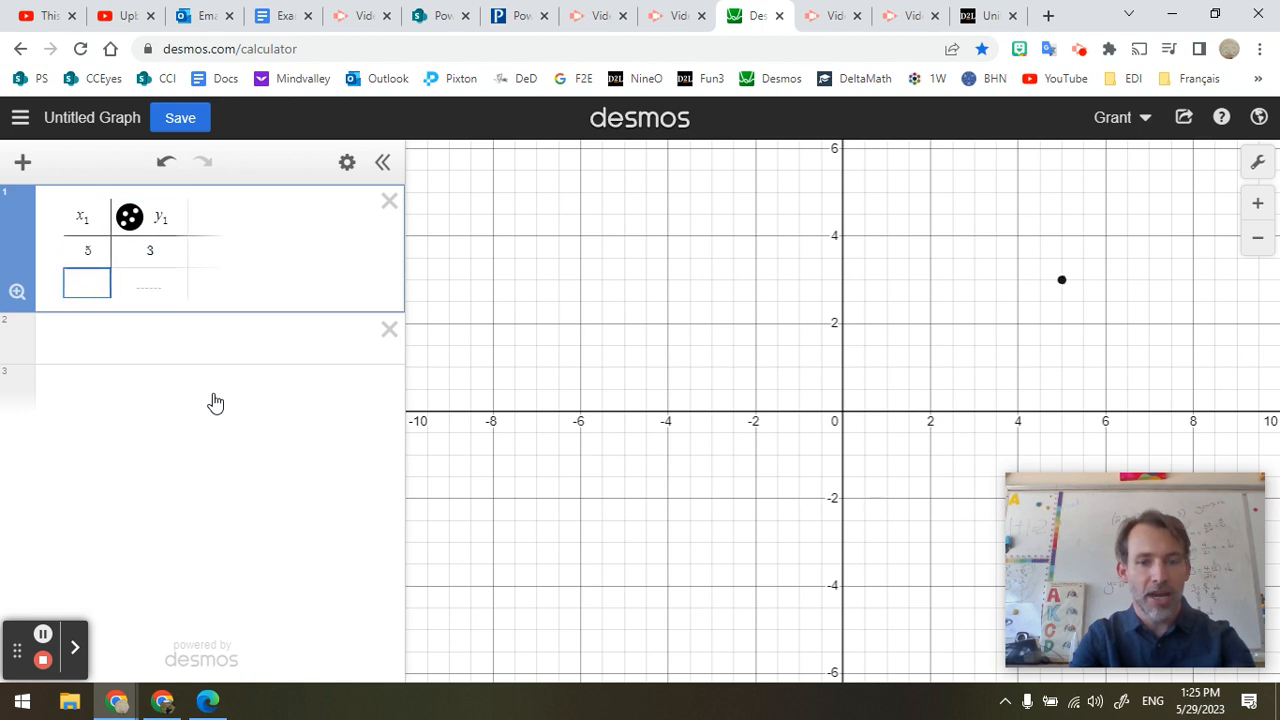
{"action": "type", "text": "9"}
{"action": "key", "text": "Tab"}
{"action": "type", "text": "1"}
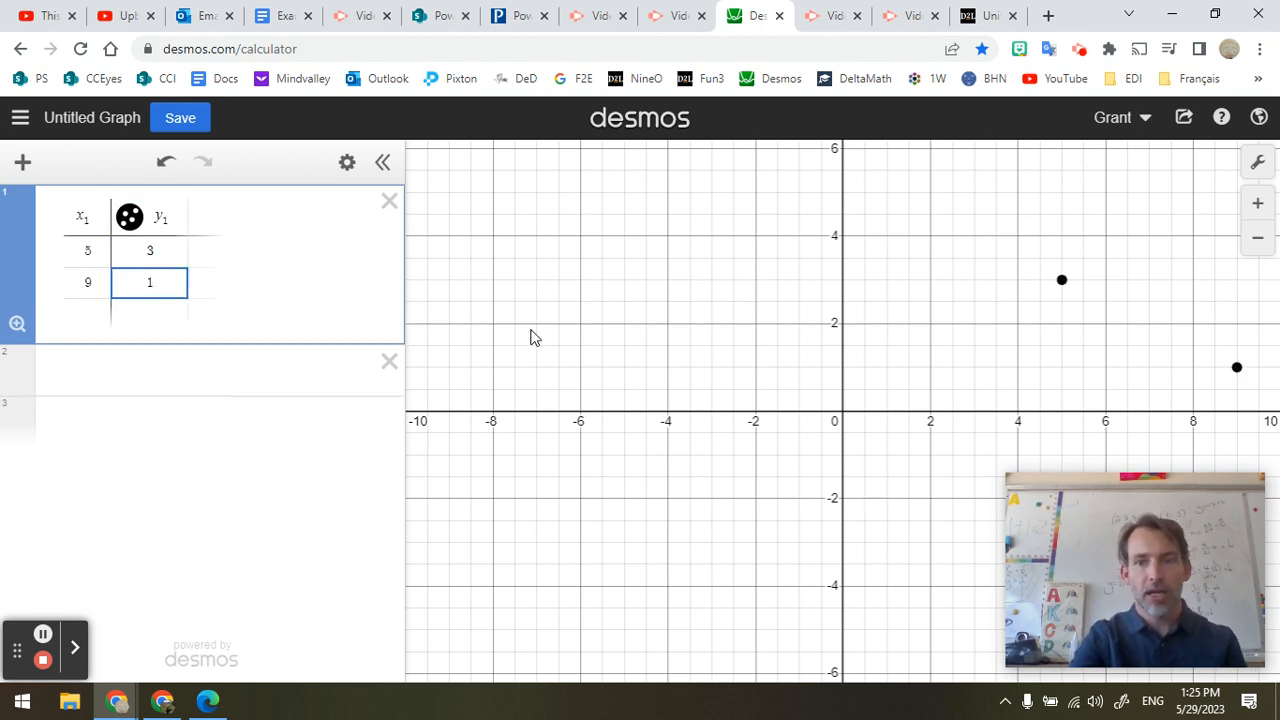
{"action": "left_click", "coordinate": [17, 324]}
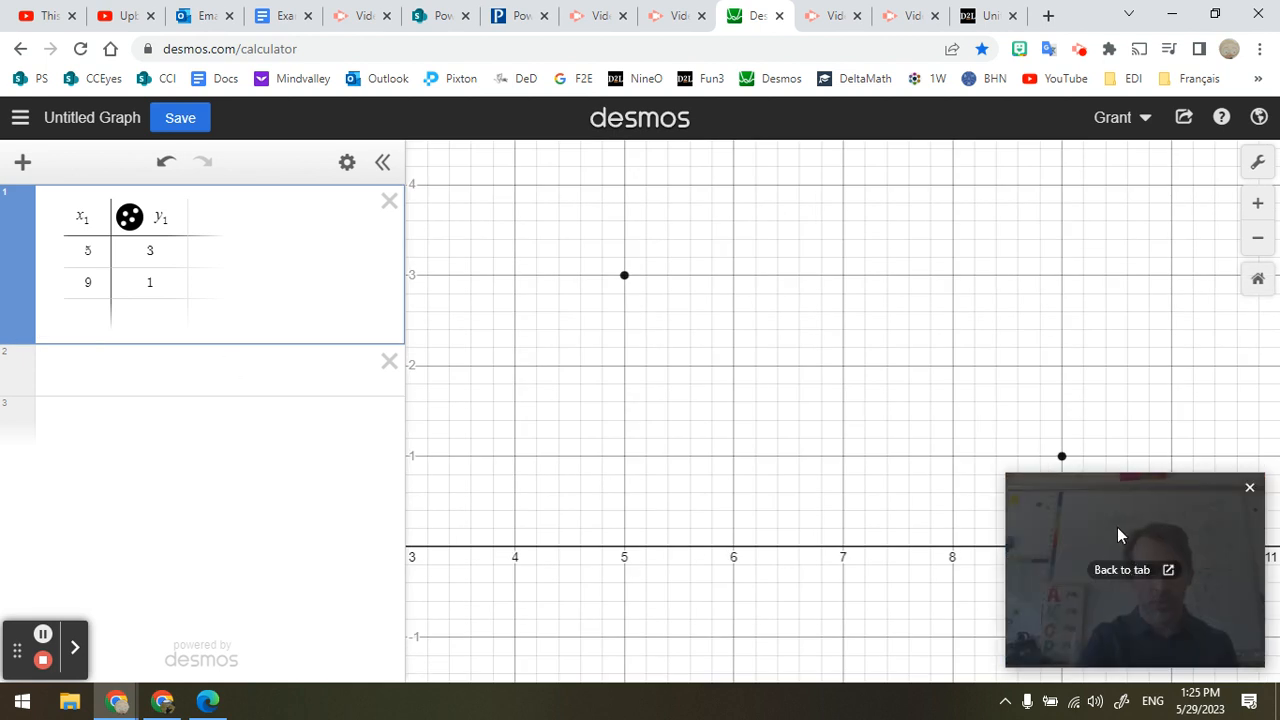
- Show the coordinate labels of the two plotted points, (9, 1) and (5, 3), on the graph
{"action": "left_click_drag", "start_coordinate": [1117, 527], "coordinate": [1143, 578]}
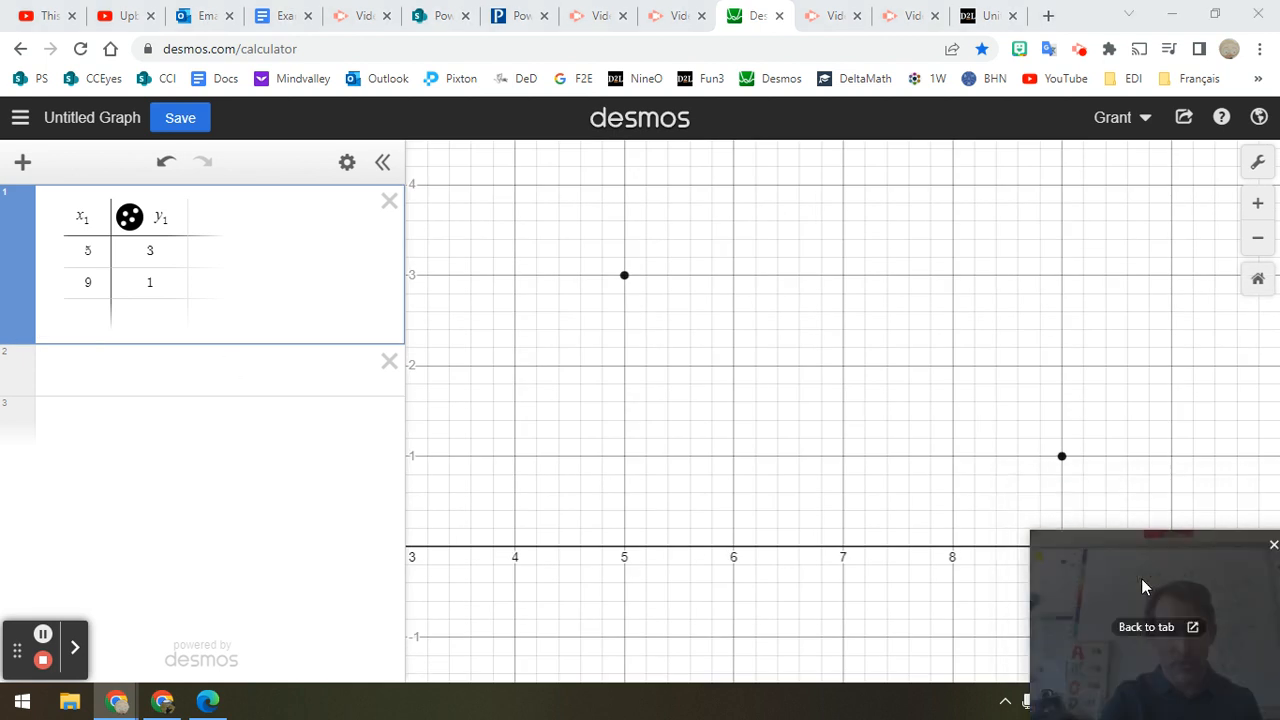
{"action": "left_click", "coordinate": [1063, 458]}
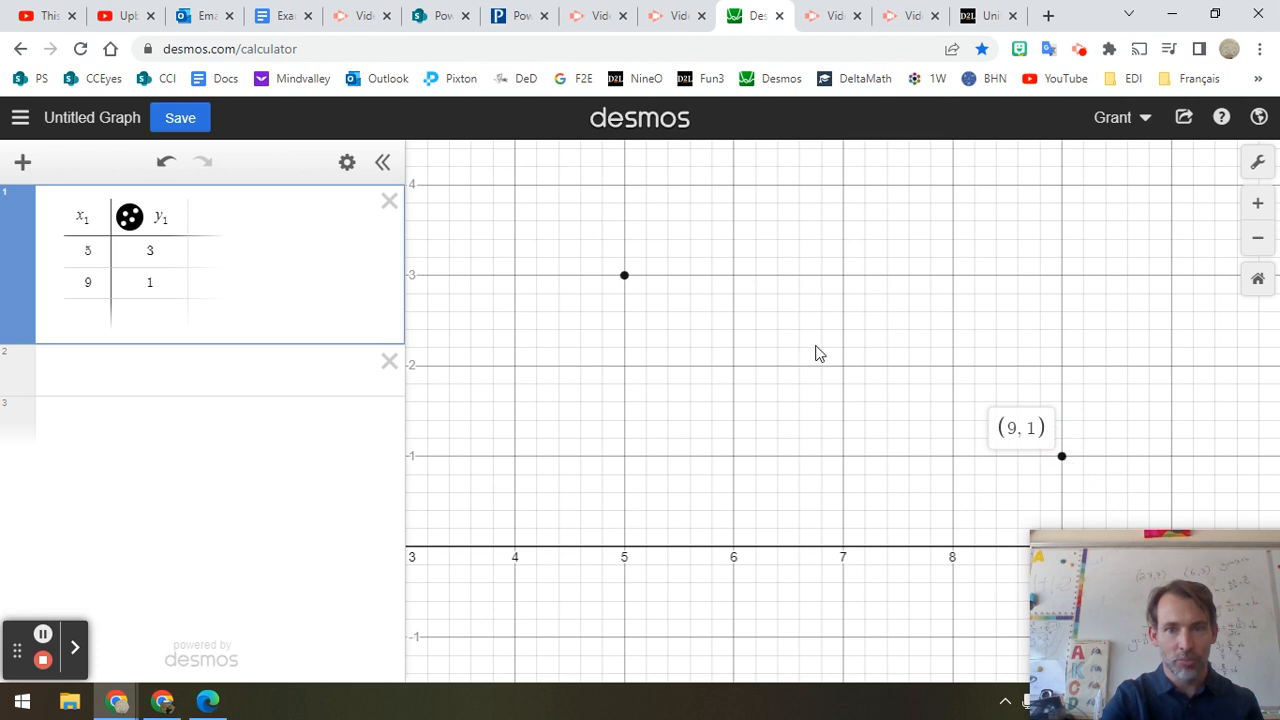
{"action": "mouse_move", "coordinate": [628, 281]}
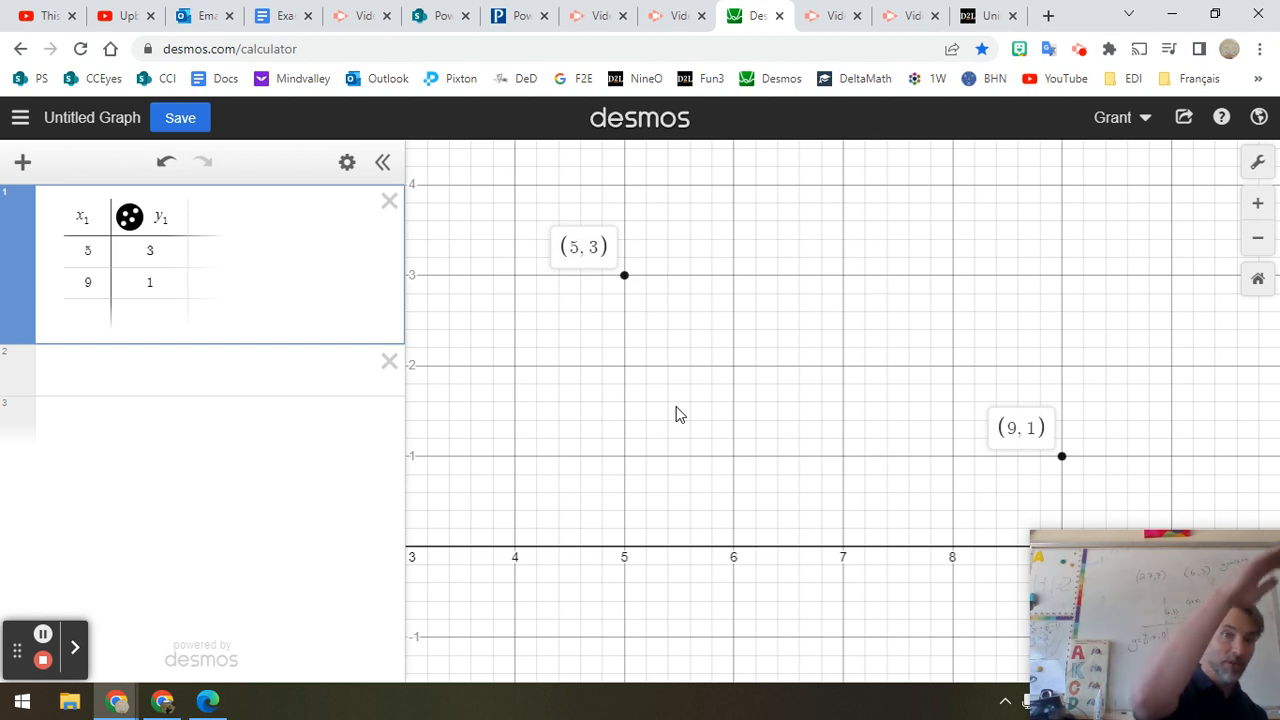
- Enter y = mx + b below the table and add sliders for both m and b
{"action": "left_click", "coordinate": [147, 367]}
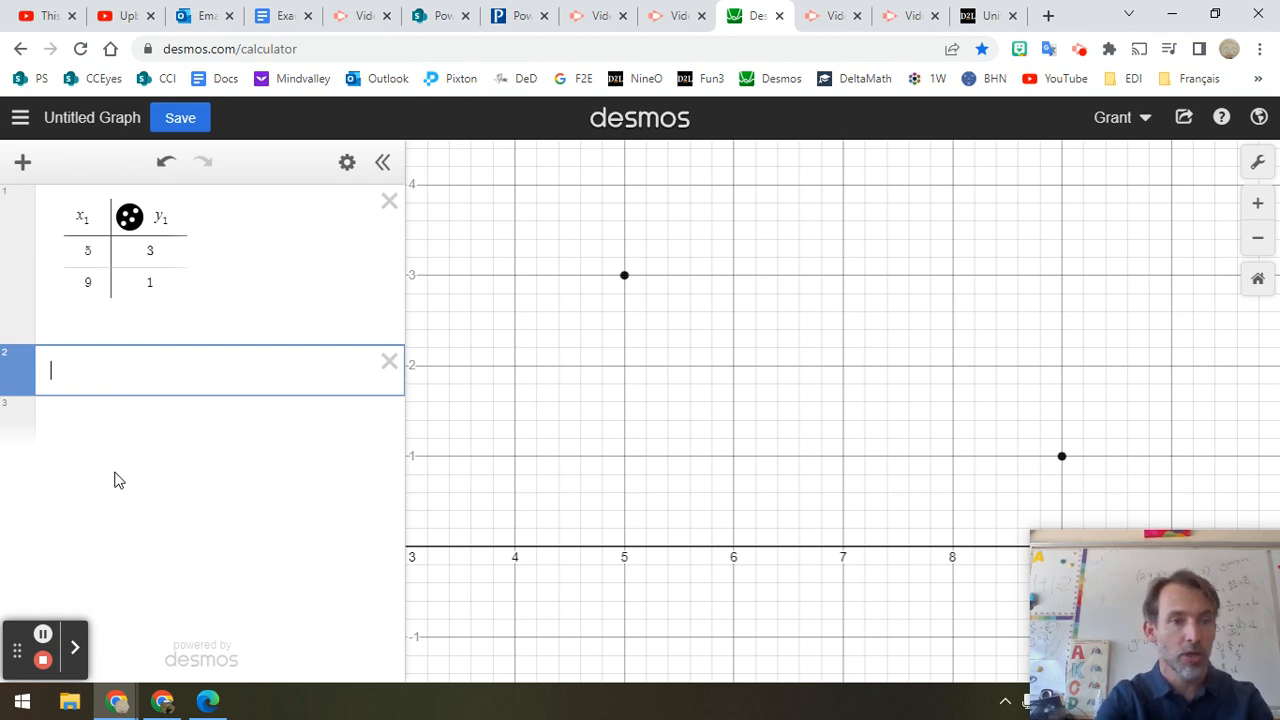
{"action": "type", "text": "y = "}
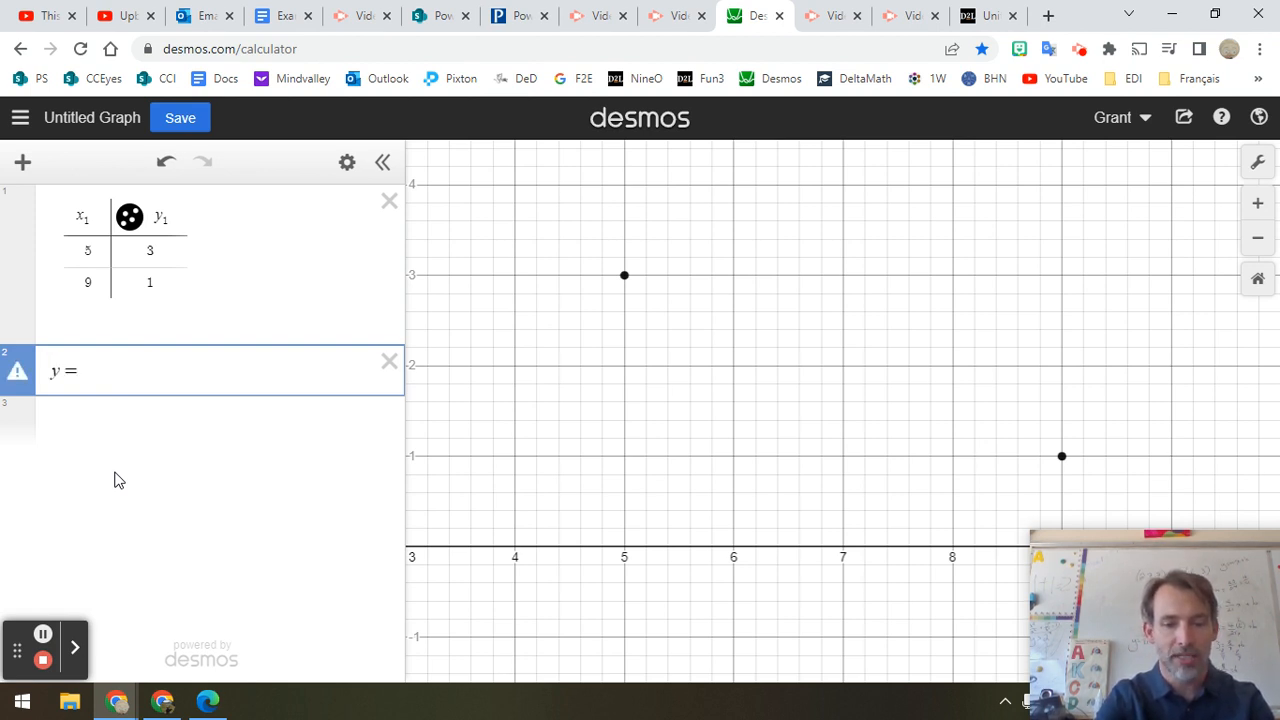
{"action": "type", "text": "mx + b"}
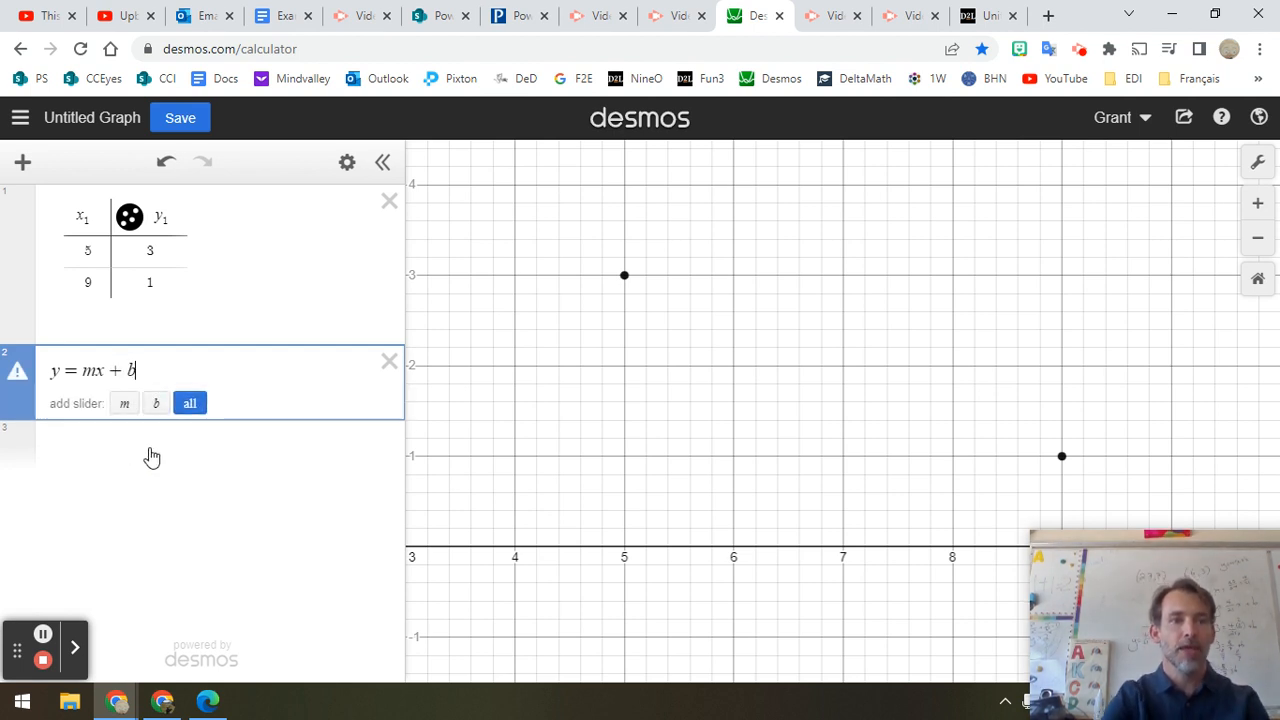
{"action": "left_click", "coordinate": [190, 403]}
- Adjust the sliders to m = -0.8 and b = 6.7 to try to match the line to the two points
{"action": "left_click_drag", "start_coordinate": [237, 455], "coordinate": [213, 452]}
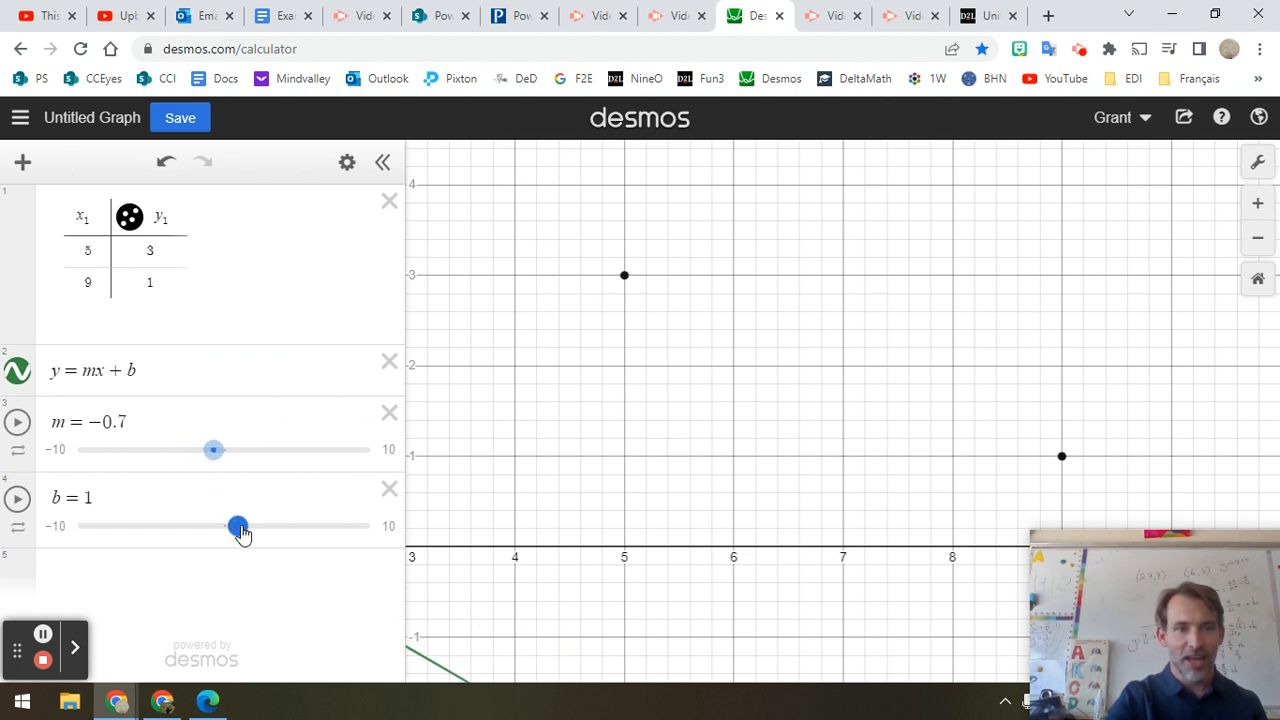
{"action": "left_click_drag", "start_coordinate": [237, 526], "coordinate": [323, 522]}
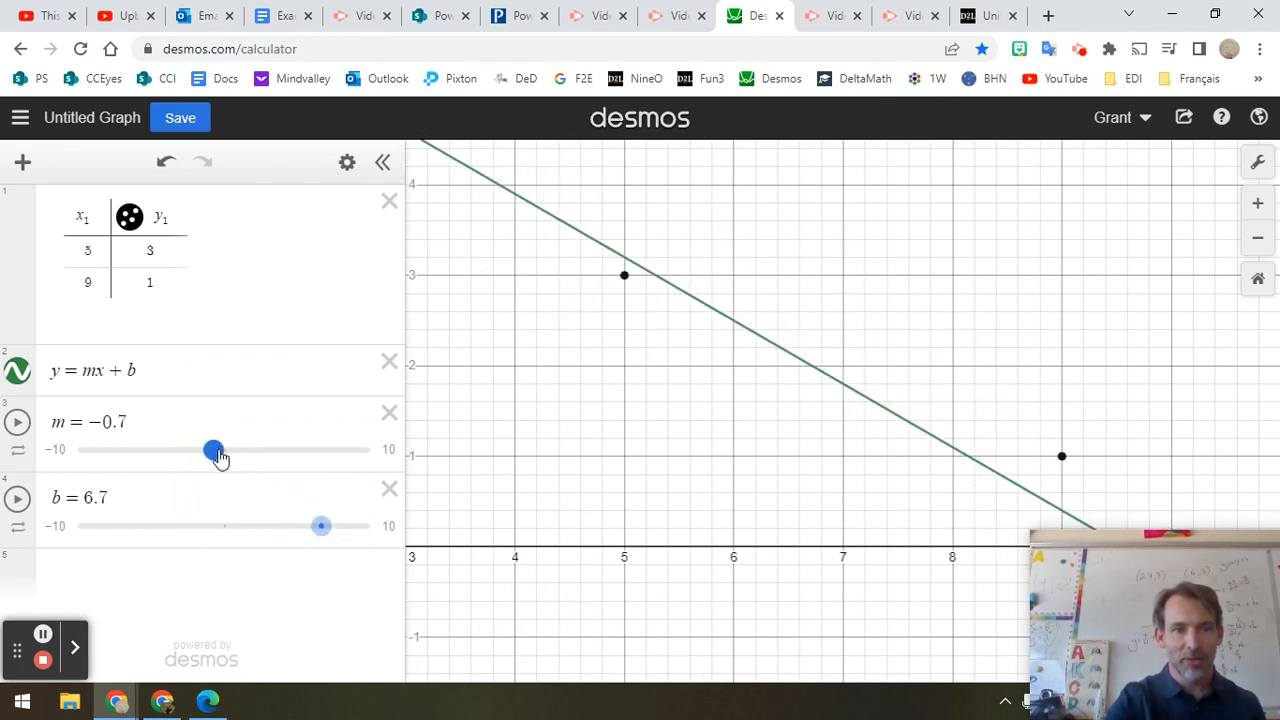
{"action": "mouse_move", "coordinate": [215, 452]}
{"action": "left_mouse_down"}
{"action": "mouse_move", "coordinate": [225, 457]}
{"action": "mouse_move", "coordinate": [213, 456]}
{"action": "left_mouse_up"}
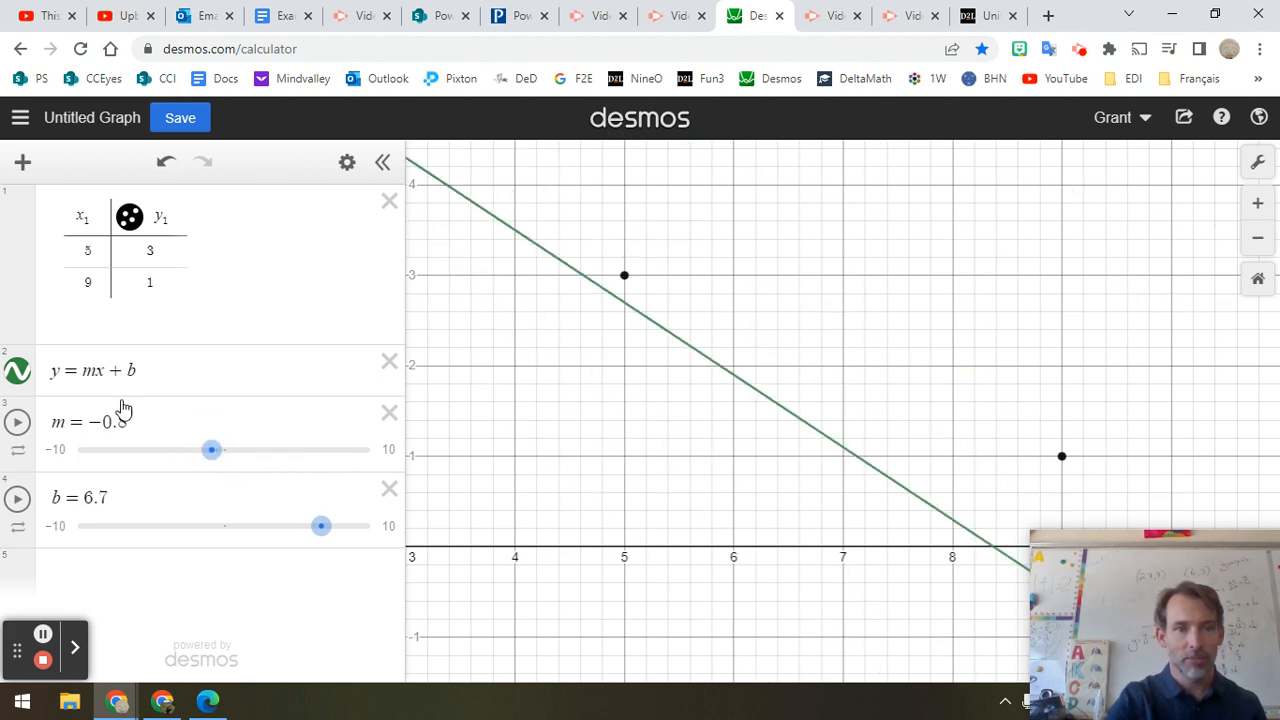
- Delete the m and b sliders and recreate both from the y = mx + b expression
{"action": "left_click", "coordinate": [386, 415]}
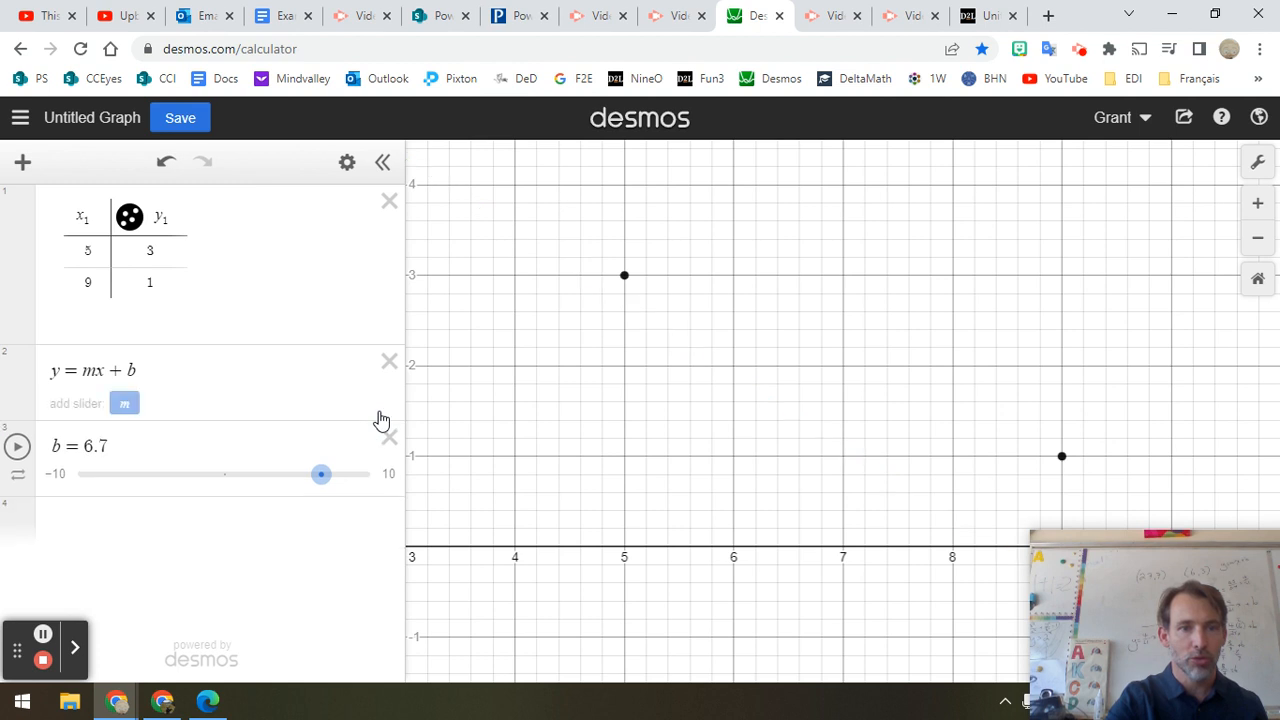
{"action": "left_click", "coordinate": [389, 435]}
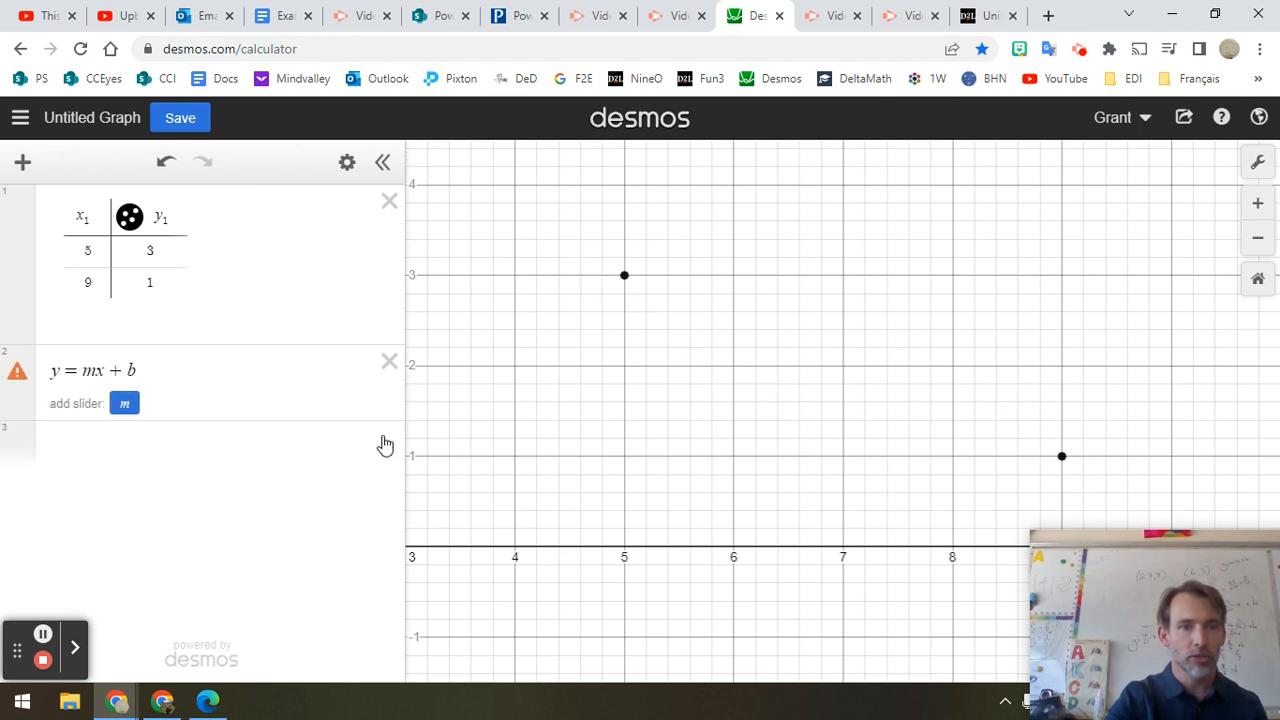
{"action": "left_click", "coordinate": [332, 321]}
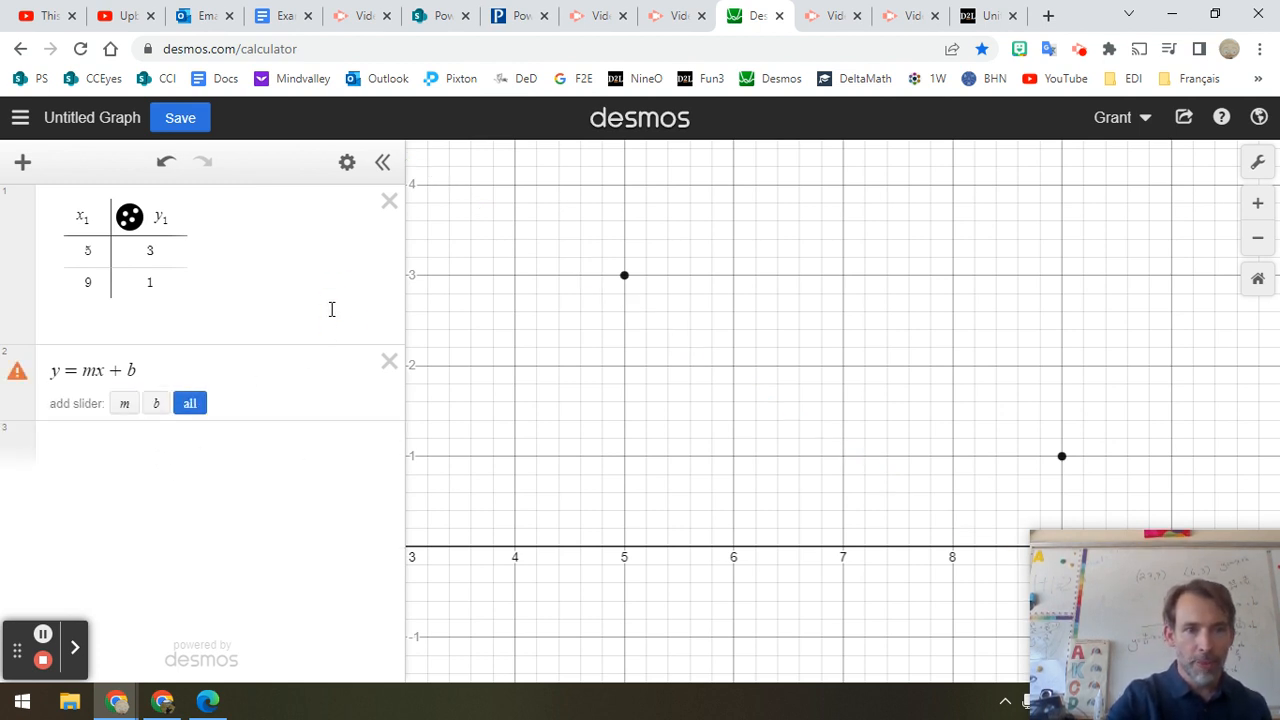
{"action": "left_click", "coordinate": [306, 369]}
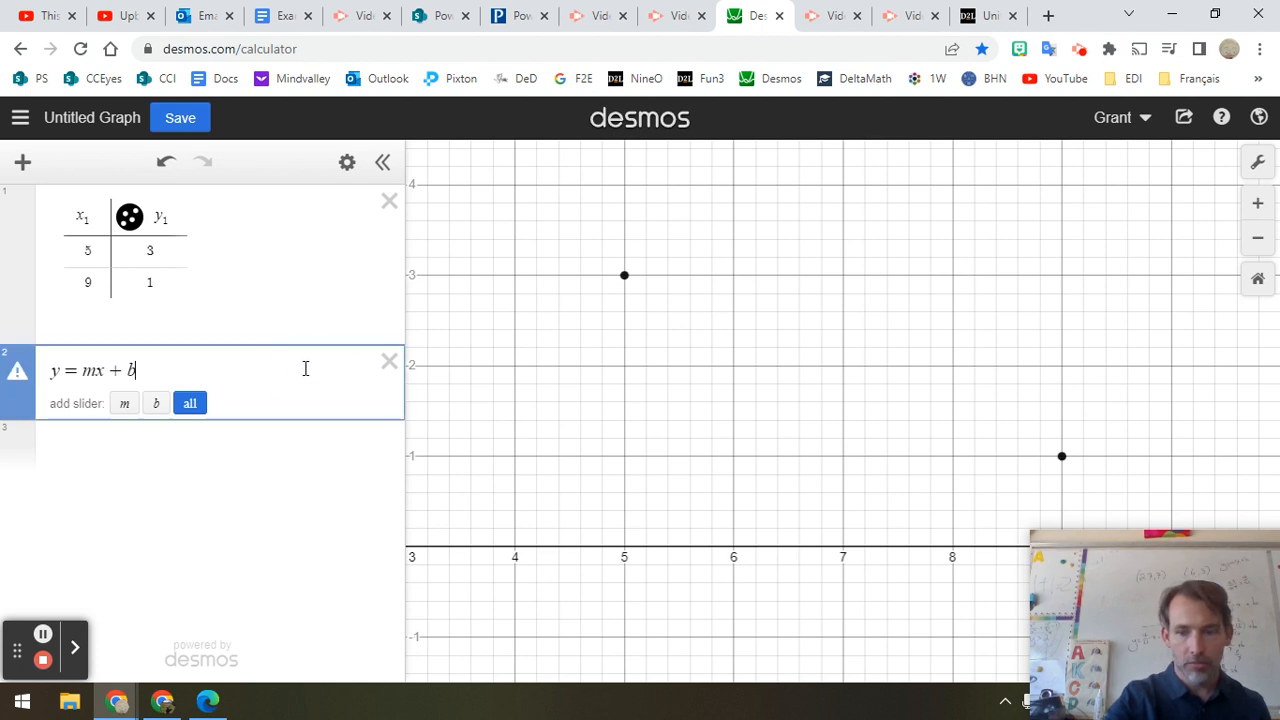
{"action": "key", "text": "Return"}
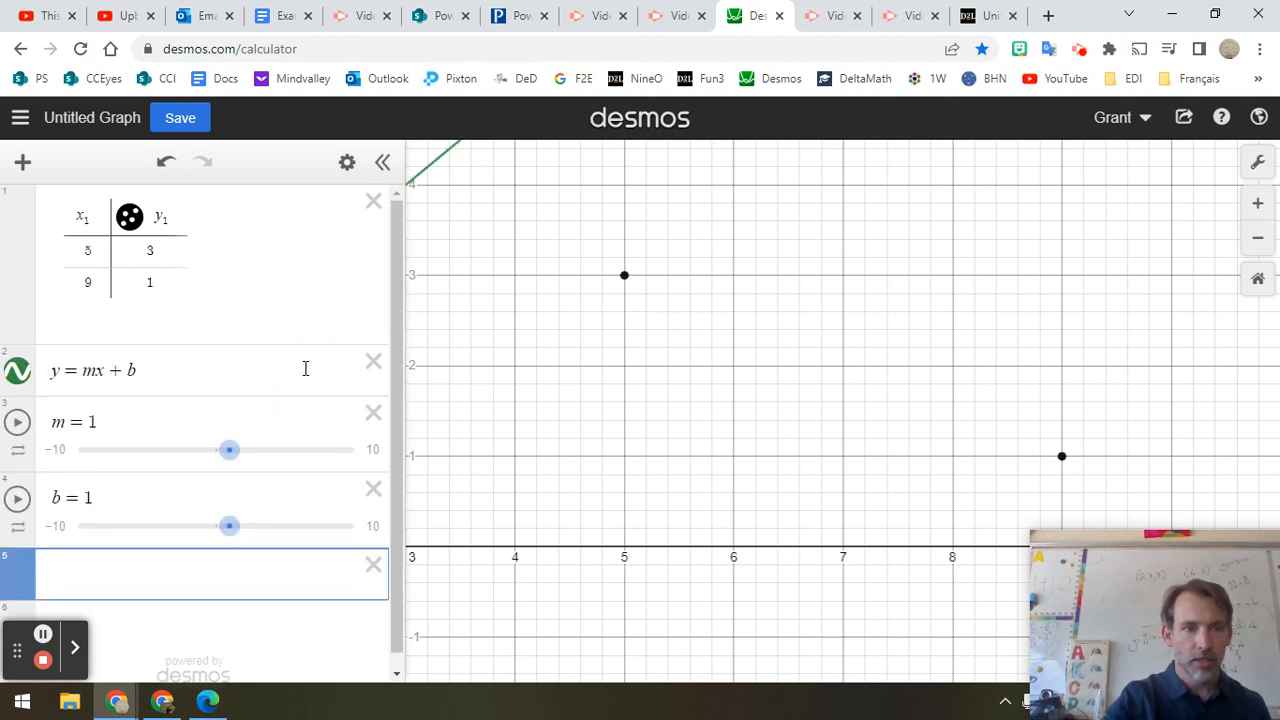
- Delete the y = mx + b expression and its m and b sliders
{"action": "left_click", "coordinate": [374, 365]}
{"action": "left_click", "coordinate": [378, 367]}
{"action": "left_click", "coordinate": [381, 368]}
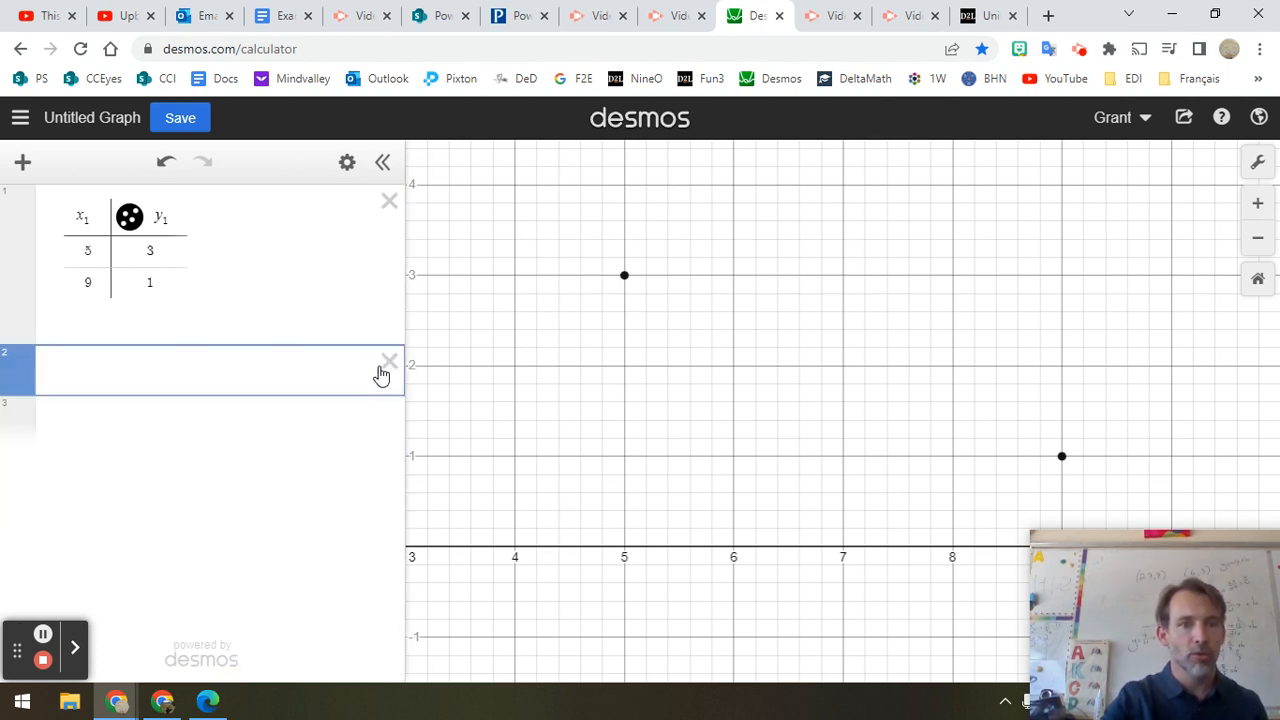
- Enter the linear regression y₁ ~ mx₁ + b for the table data in the empty expression line
{"action": "left_click", "coordinate": [251, 363]}
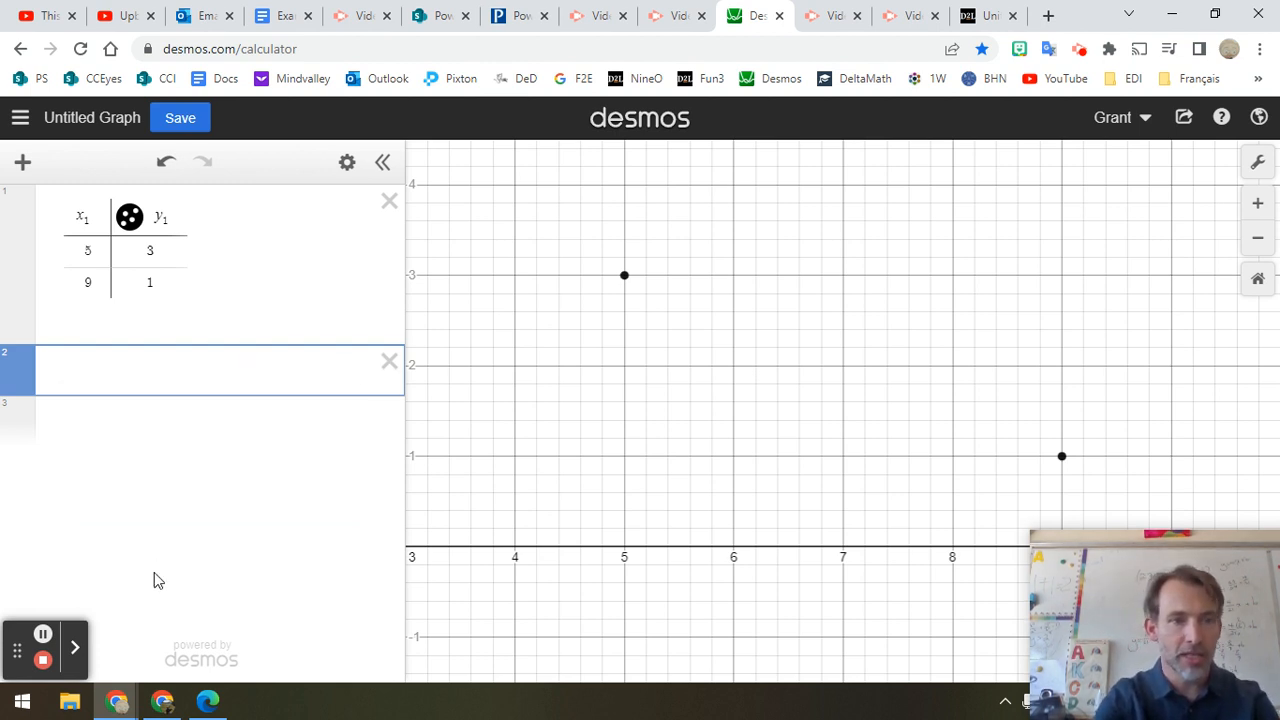
{"action": "type", "text": "y"}
{"action": "type", "text": "1 ~ "}
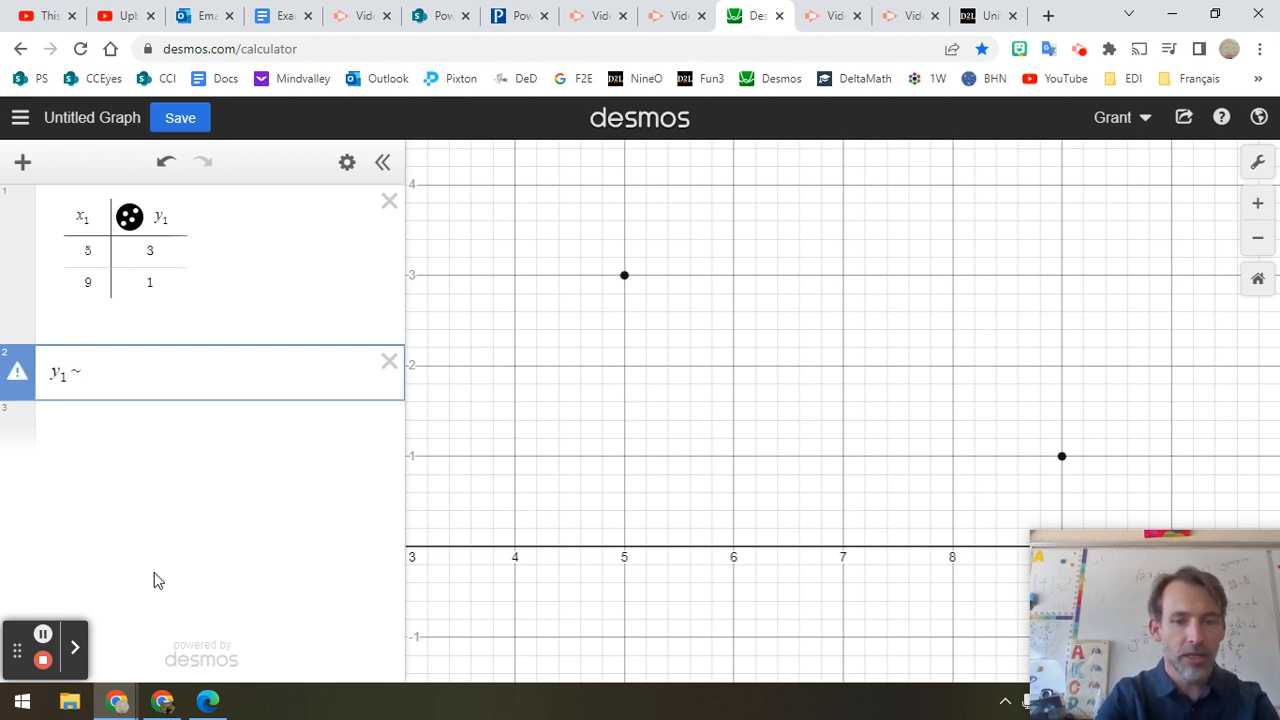
{"action": "type", "text": "mx"}
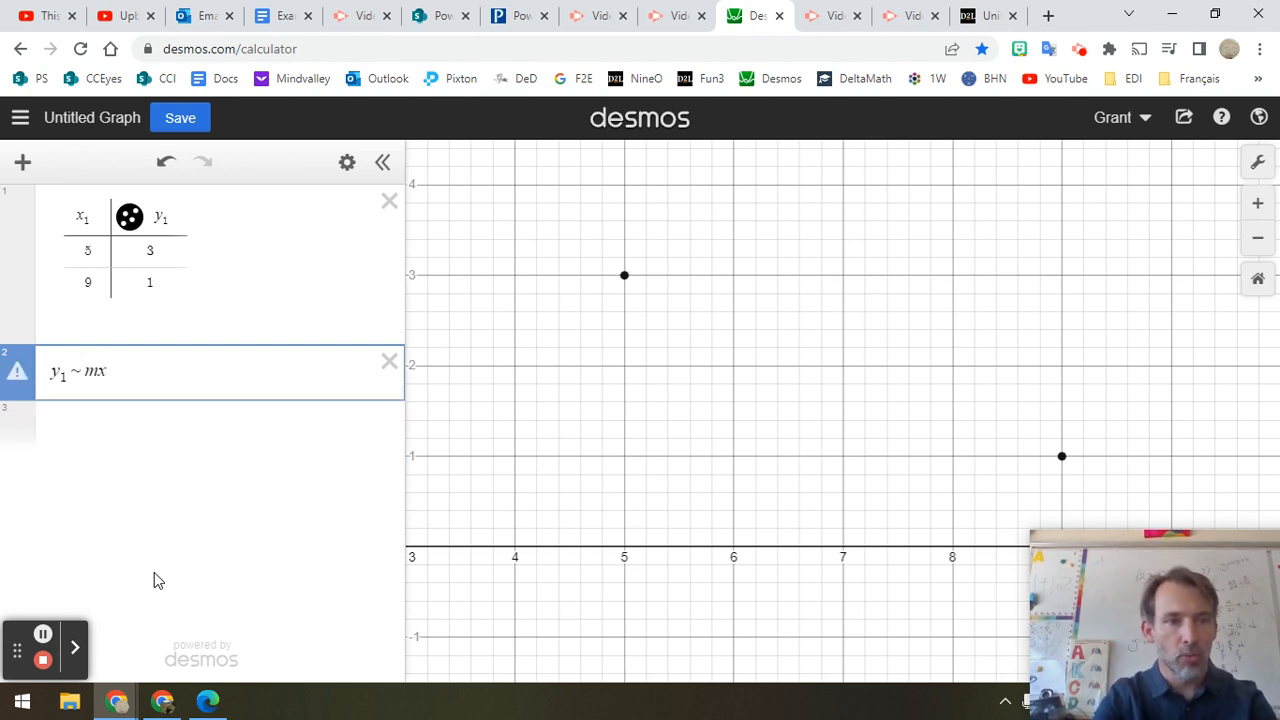
{"action": "type", "text": "1 + "}
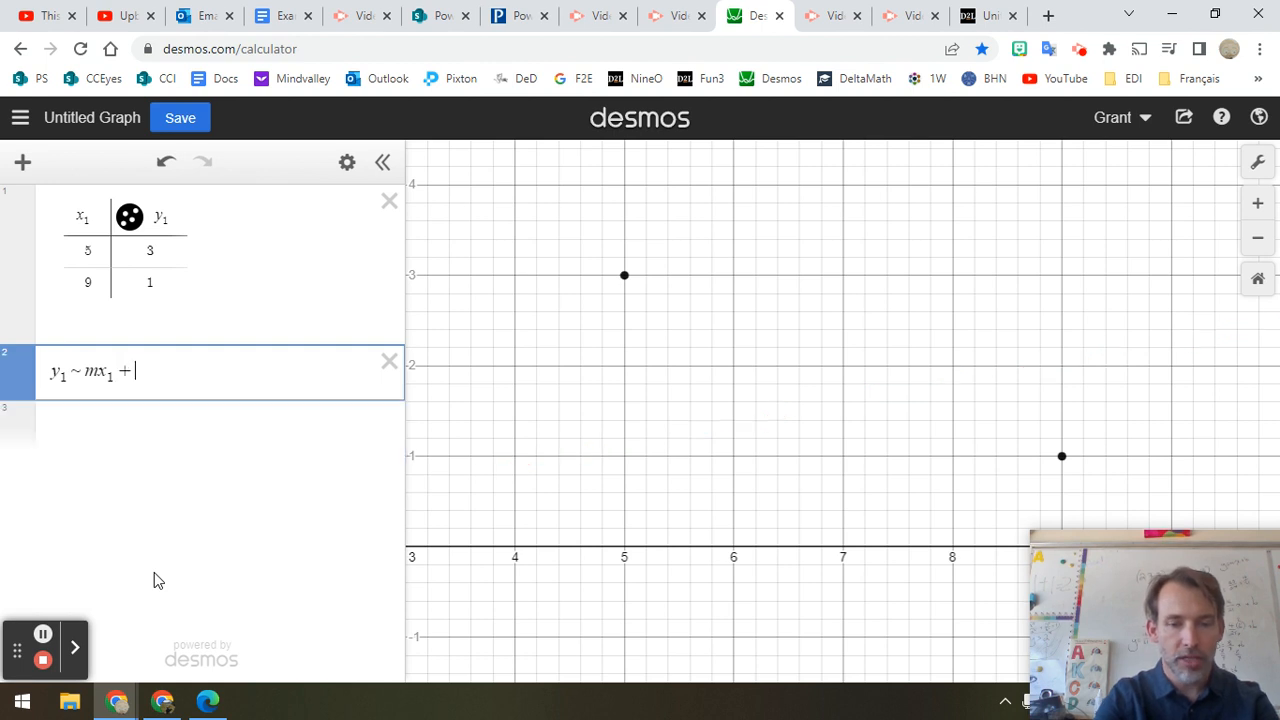
{"action": "type", "text": "b"}
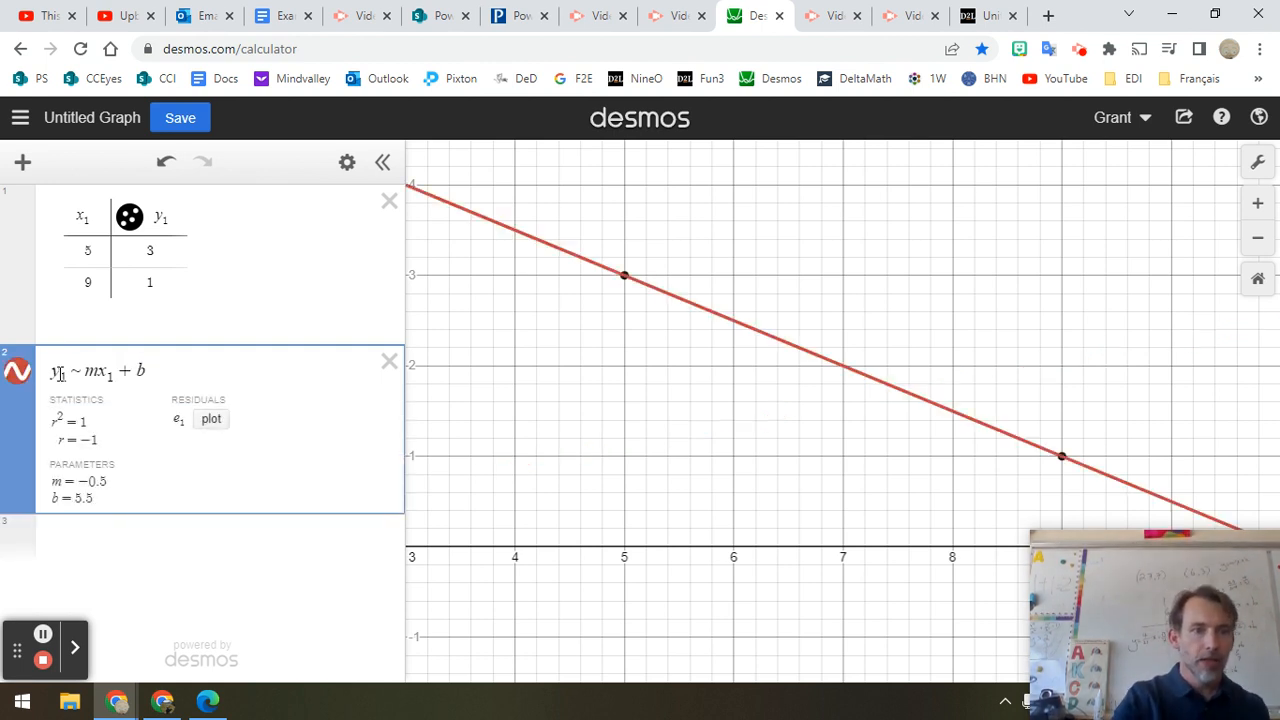
- Switch the graph settings to the larger text size and close the settings
{"action": "double_click", "coordinate": [165, 219]}
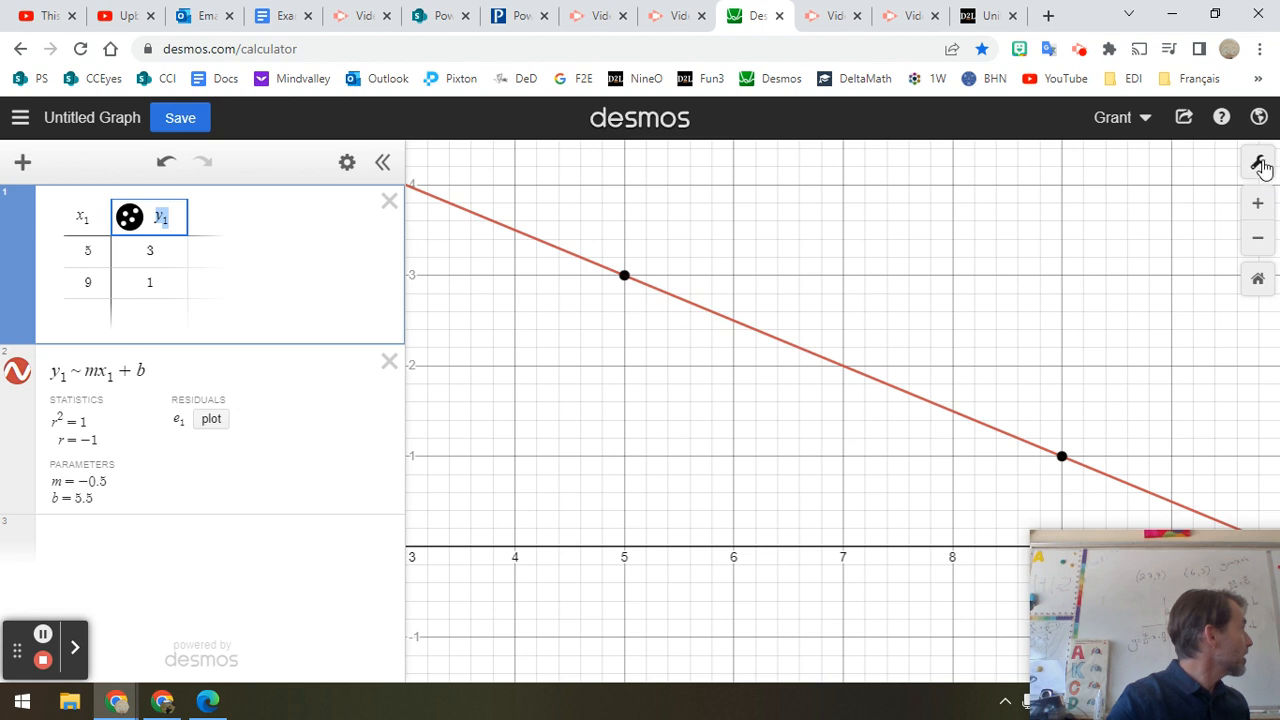
{"action": "left_click", "coordinate": [1260, 165]}
{"action": "left_click", "coordinate": [1157, 170]}
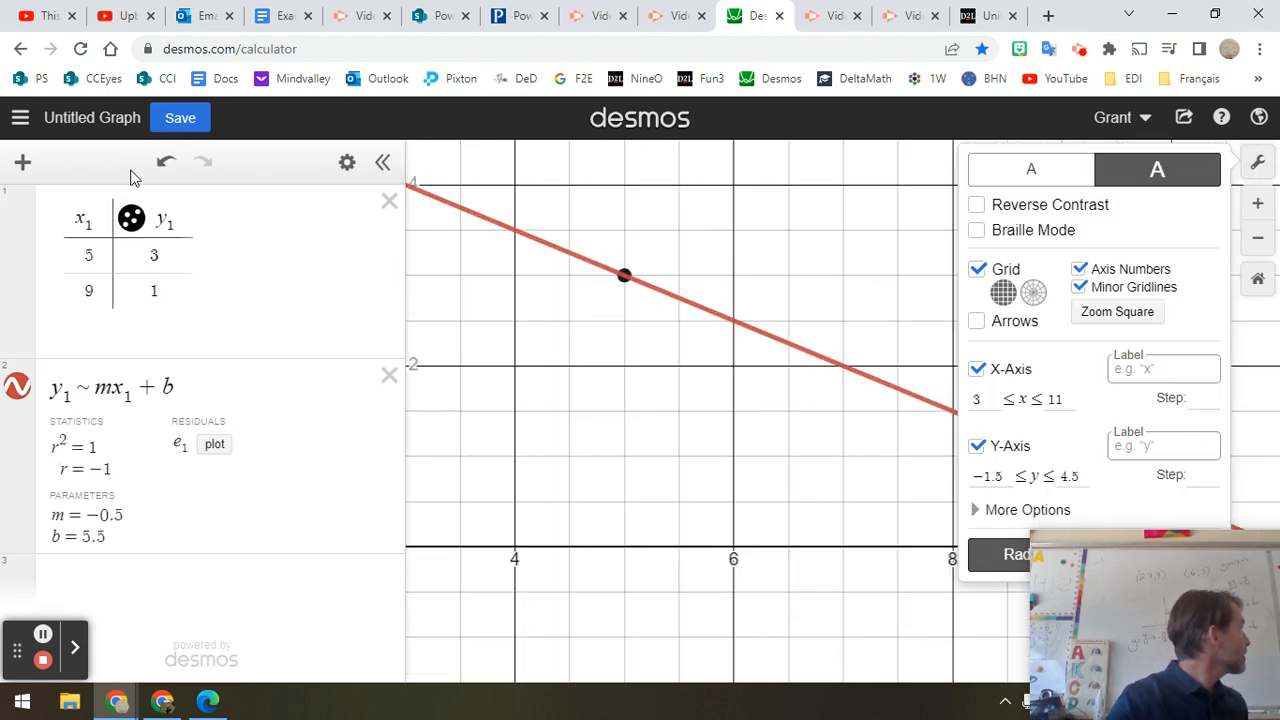
{"action": "left_click", "coordinate": [226, 246]}
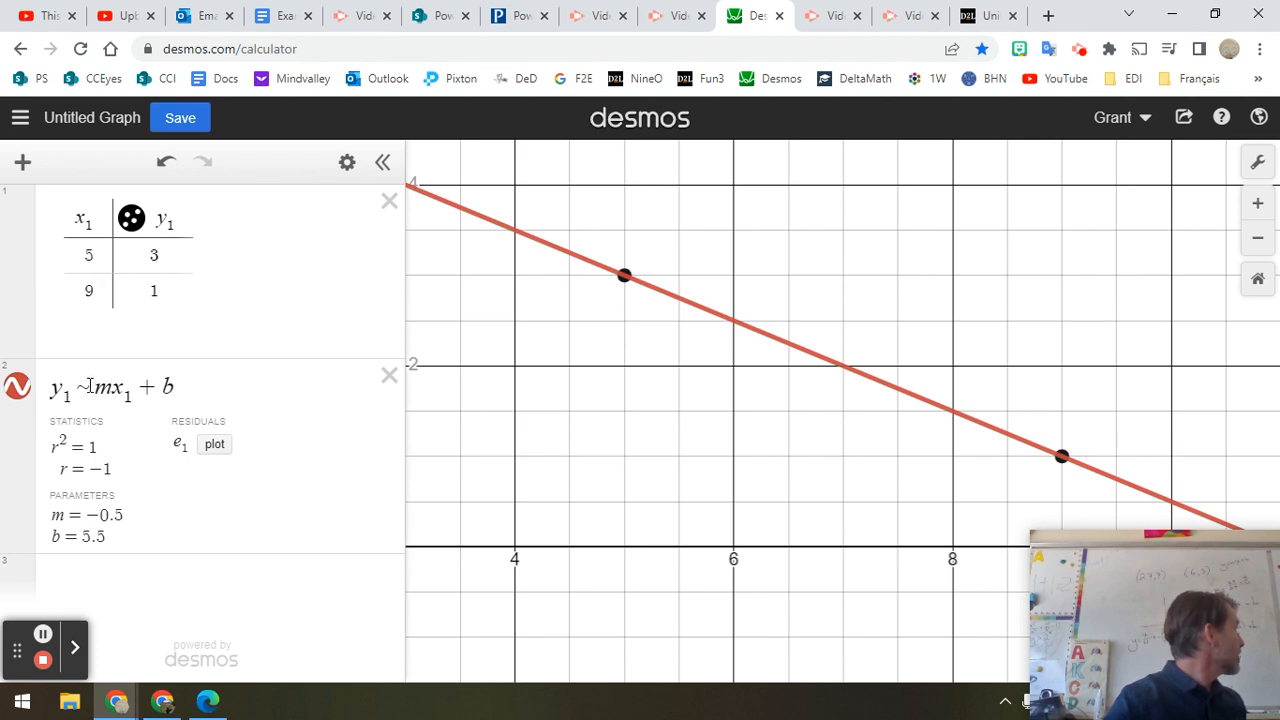
- Highlight the ~ sign, the slope m and the intercept b in the regression expression
{"action": "left_click_drag", "start_coordinate": [78, 387], "coordinate": [88, 386]}
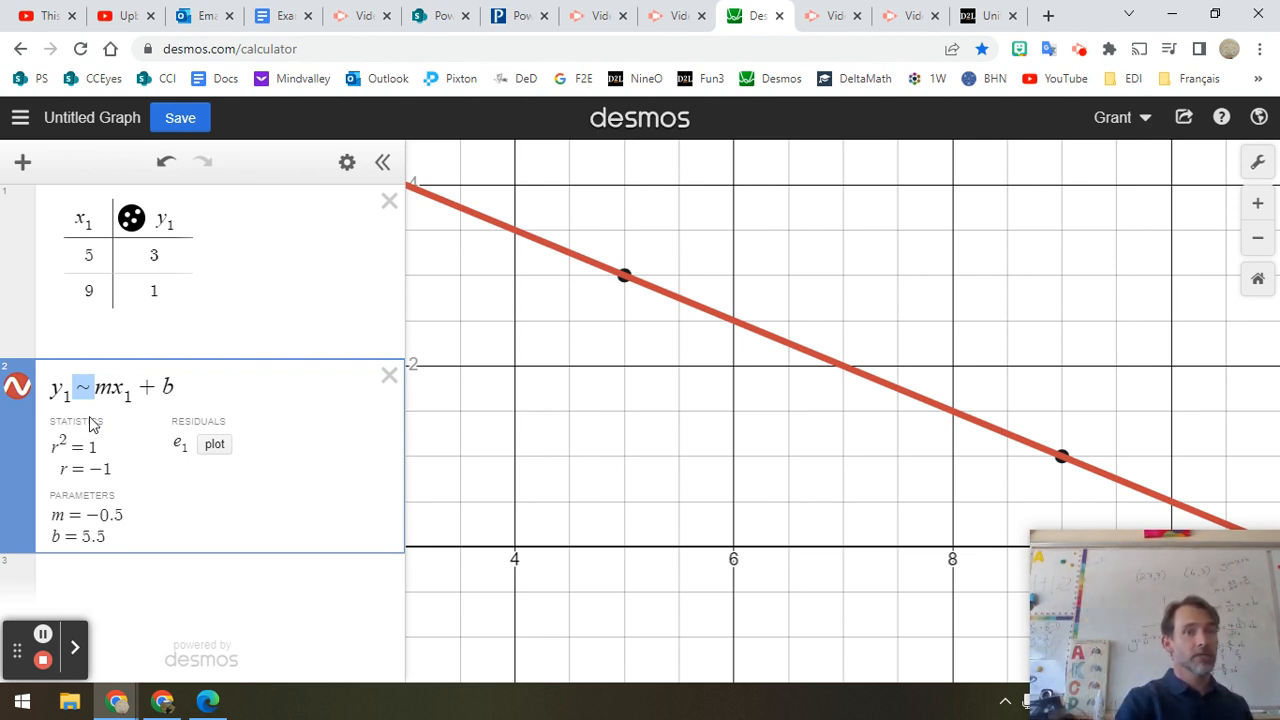
{"action": "left_click_drag", "start_coordinate": [113, 390], "coordinate": [101, 390]}
{"action": "left_click_drag", "start_coordinate": [181, 387], "coordinate": [166, 386]}
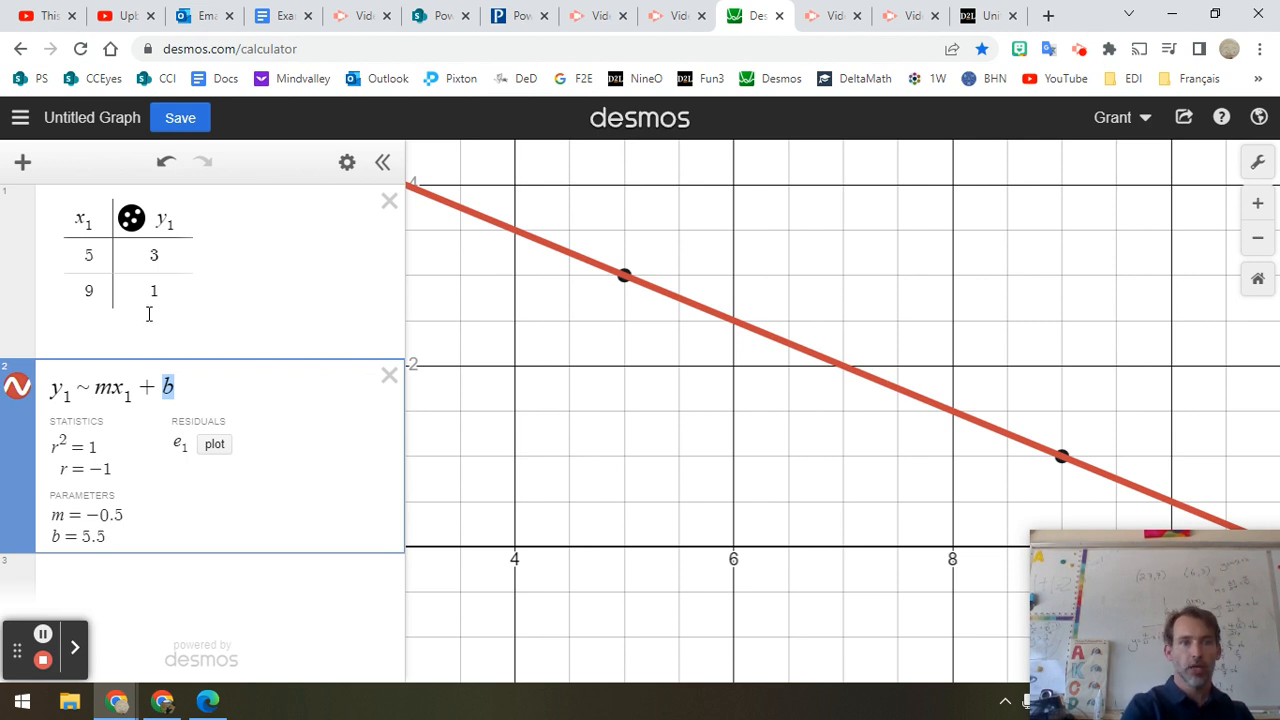
- Change the second point's y-value to 8 and fit the graph view to both points
{"action": "left_click", "coordinate": [174, 293]}
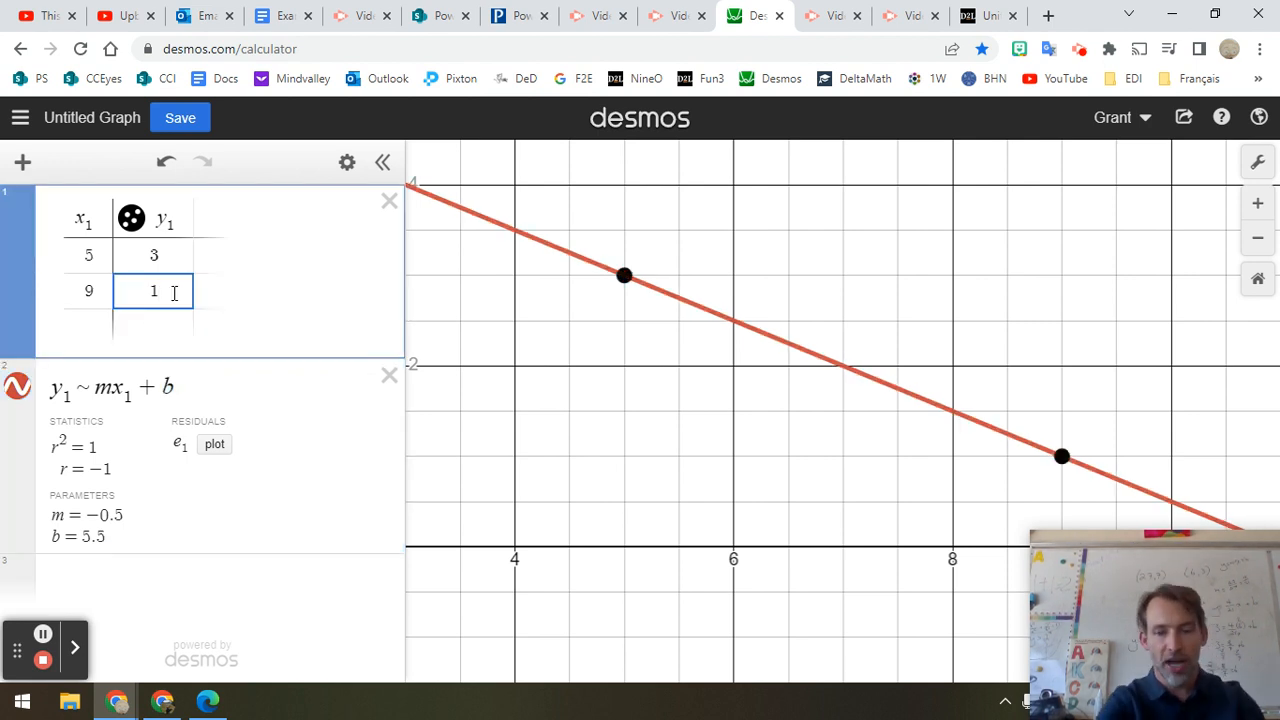
{"action": "key", "text": "BackSpace"}
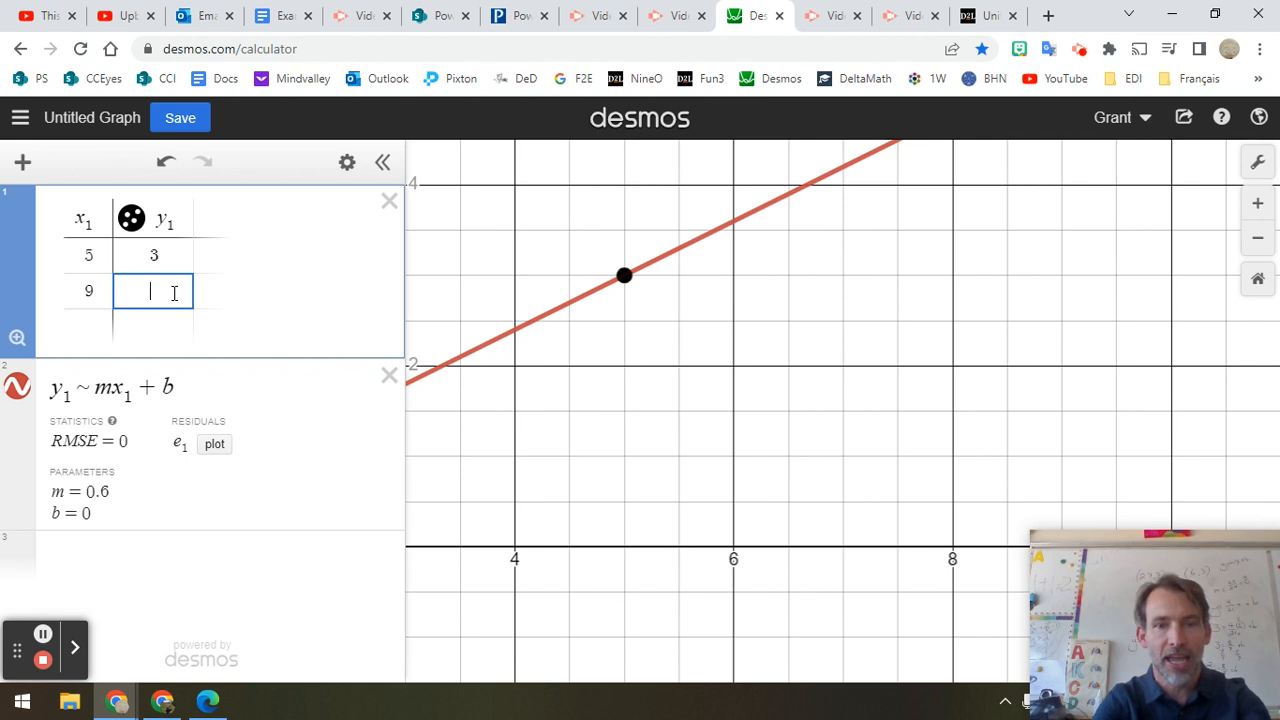
{"action": "type", "text": "8"}
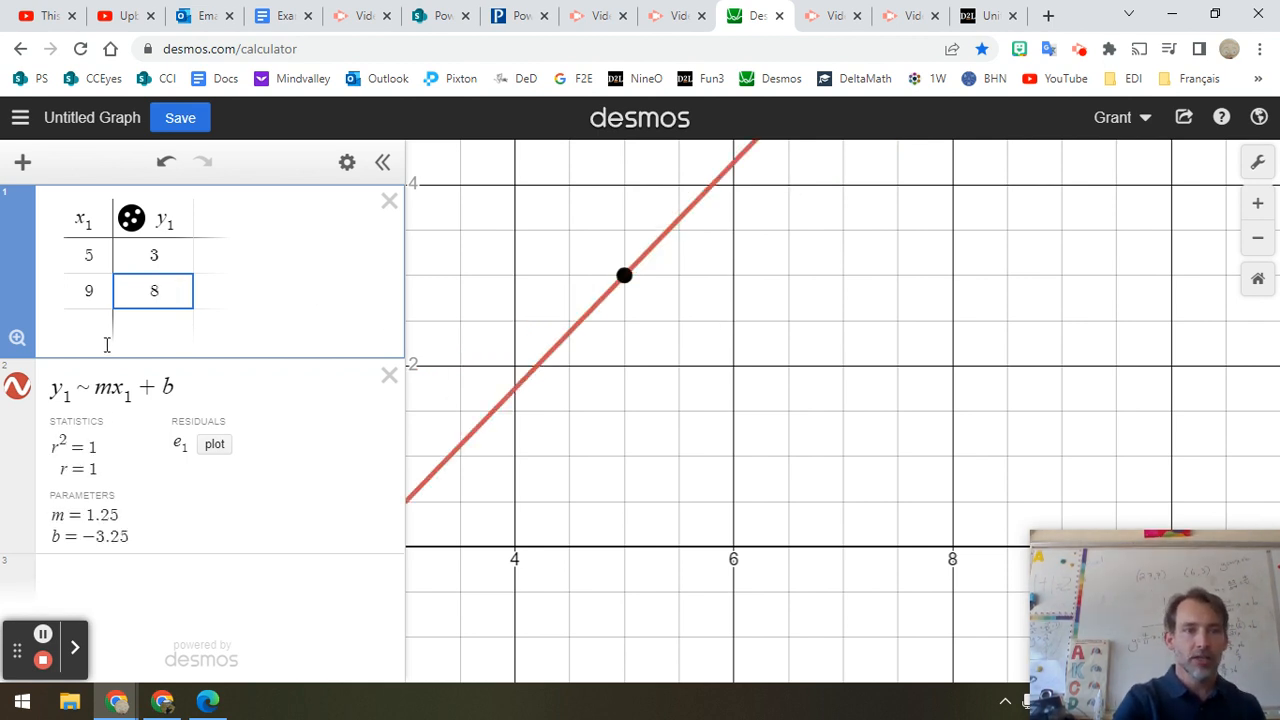
{"action": "left_click", "coordinate": [18, 339]}
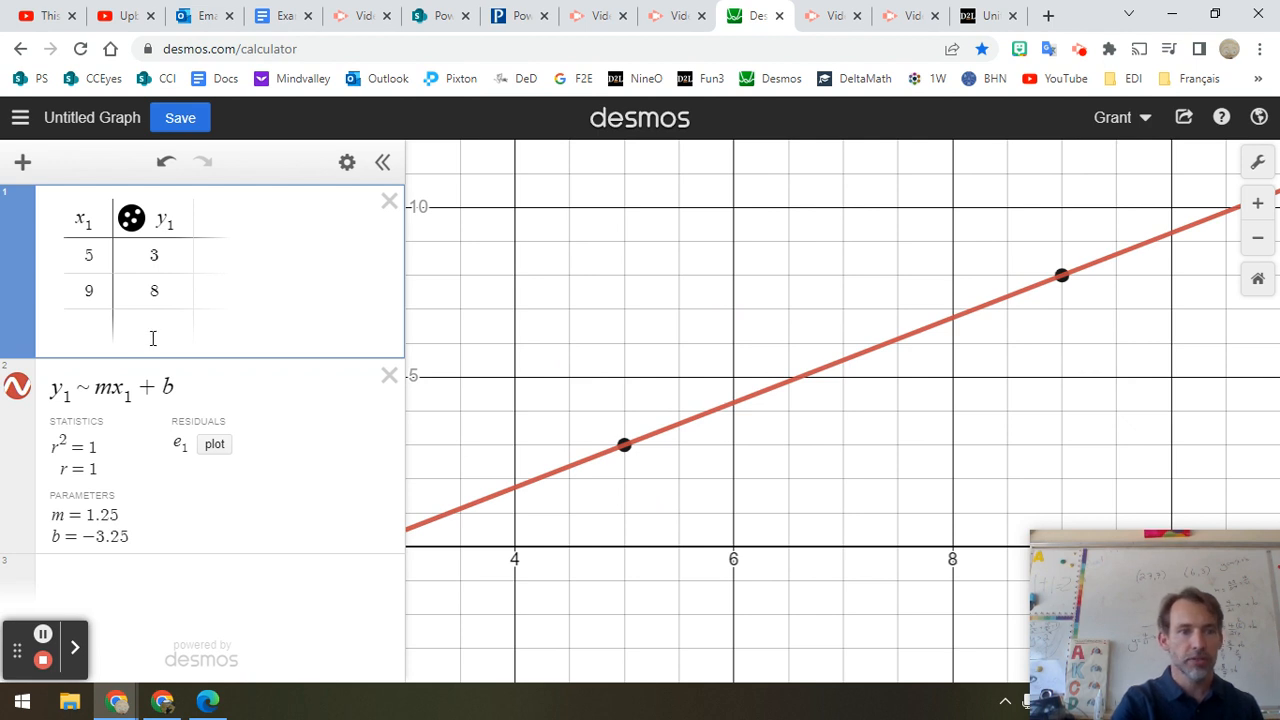
- Change the second point's y-value to 17 and fit the graph view to both points
{"action": "double_click", "coordinate": [152, 291]}
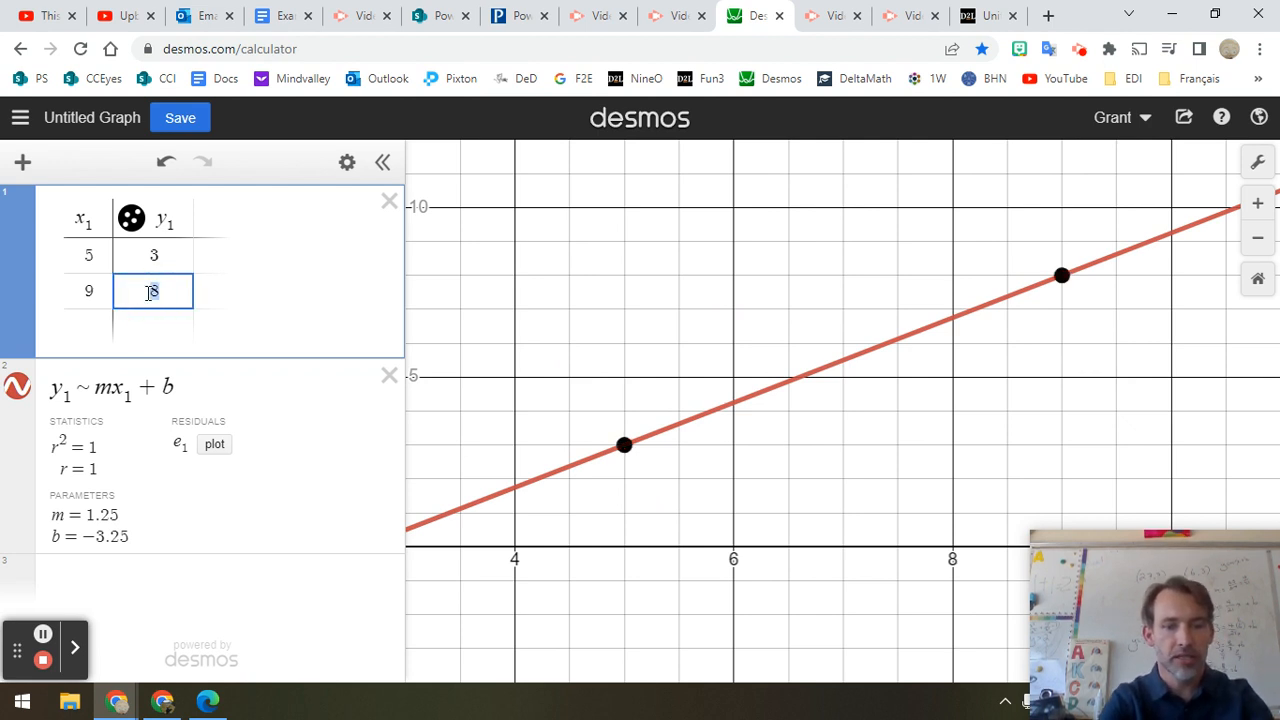
{"action": "type", "text": "17"}
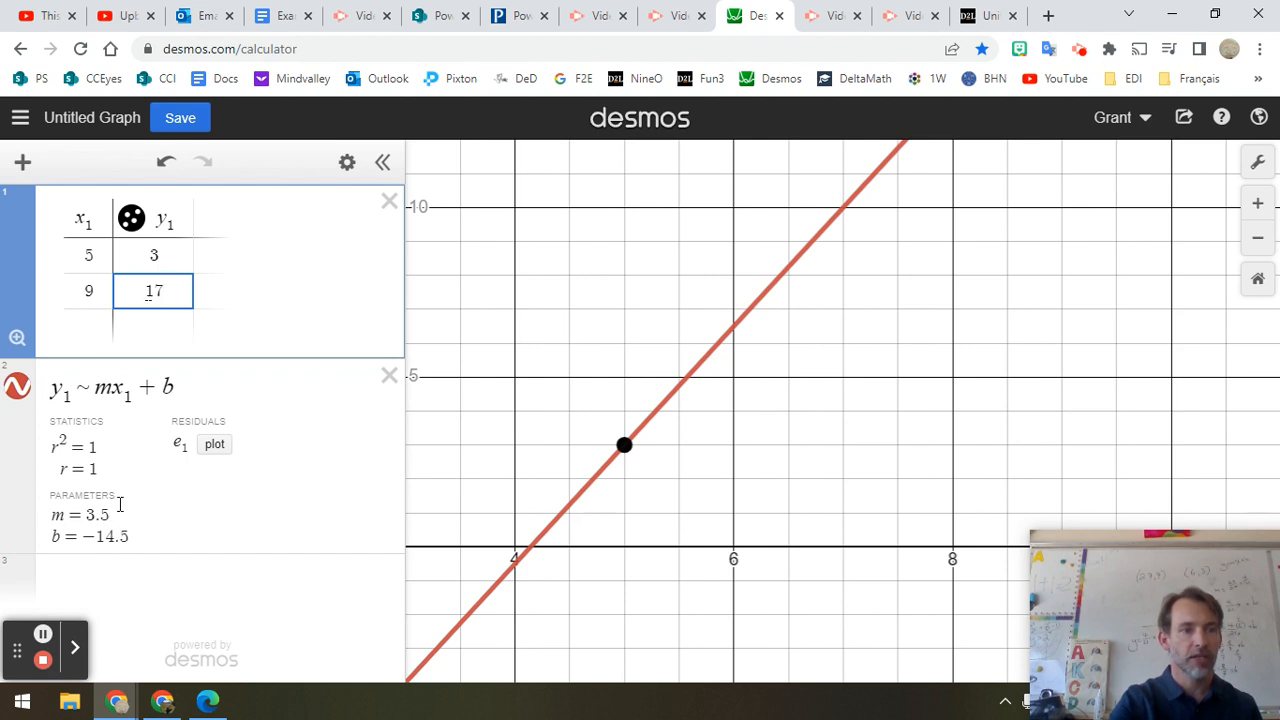
{"action": "left_click", "coordinate": [55, 447]}
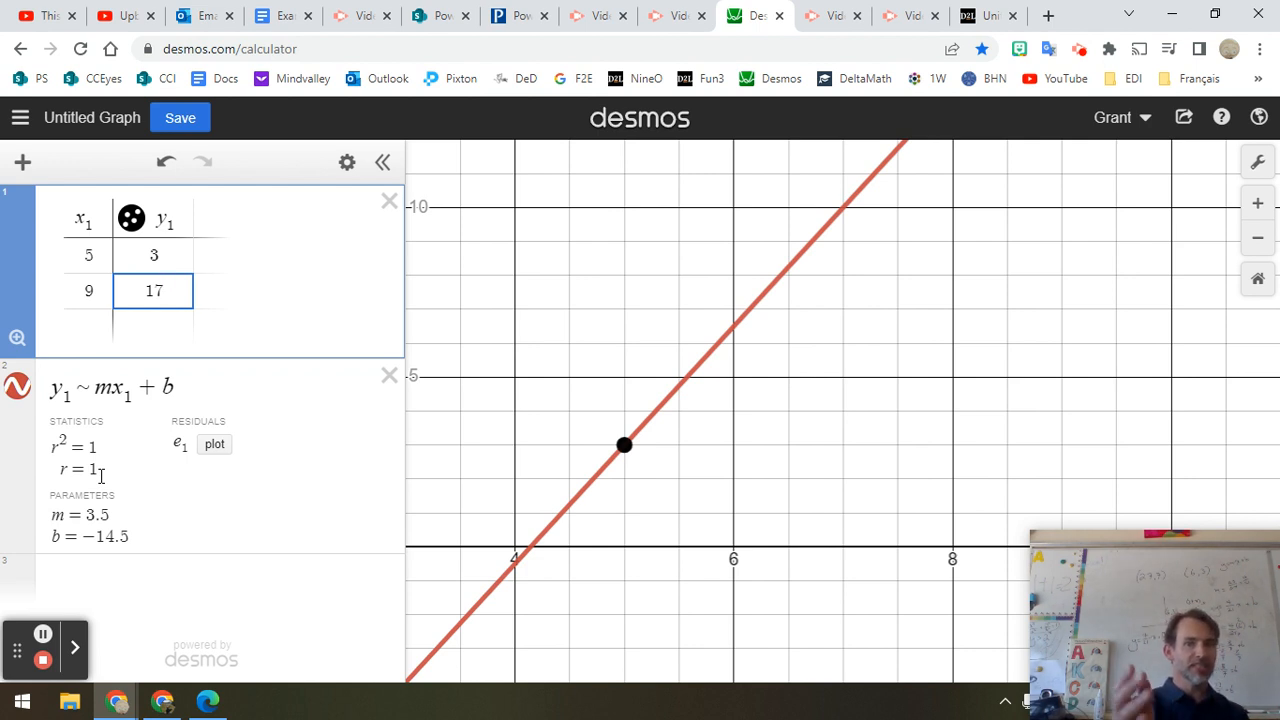
{"action": "left_click", "coordinate": [17, 338]}
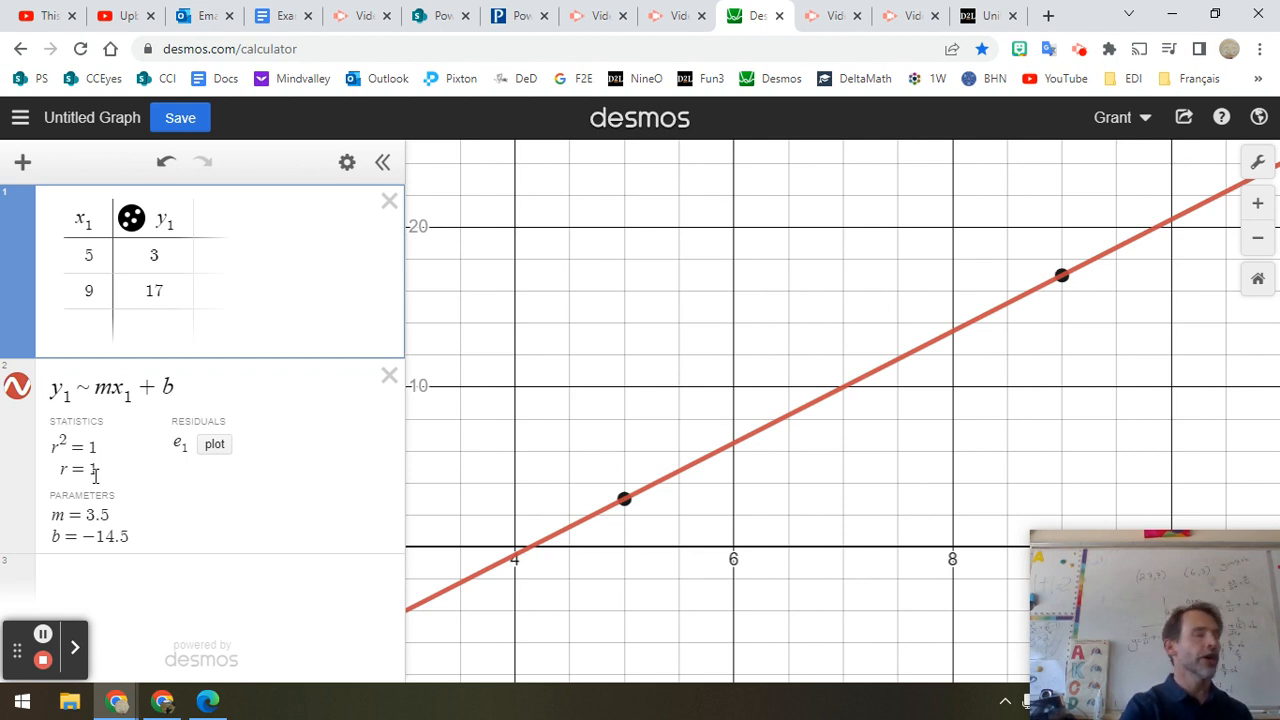
- Add a third point (7, 8) to the table below the existing two points
{"action": "left_click", "coordinate": [86, 322]}
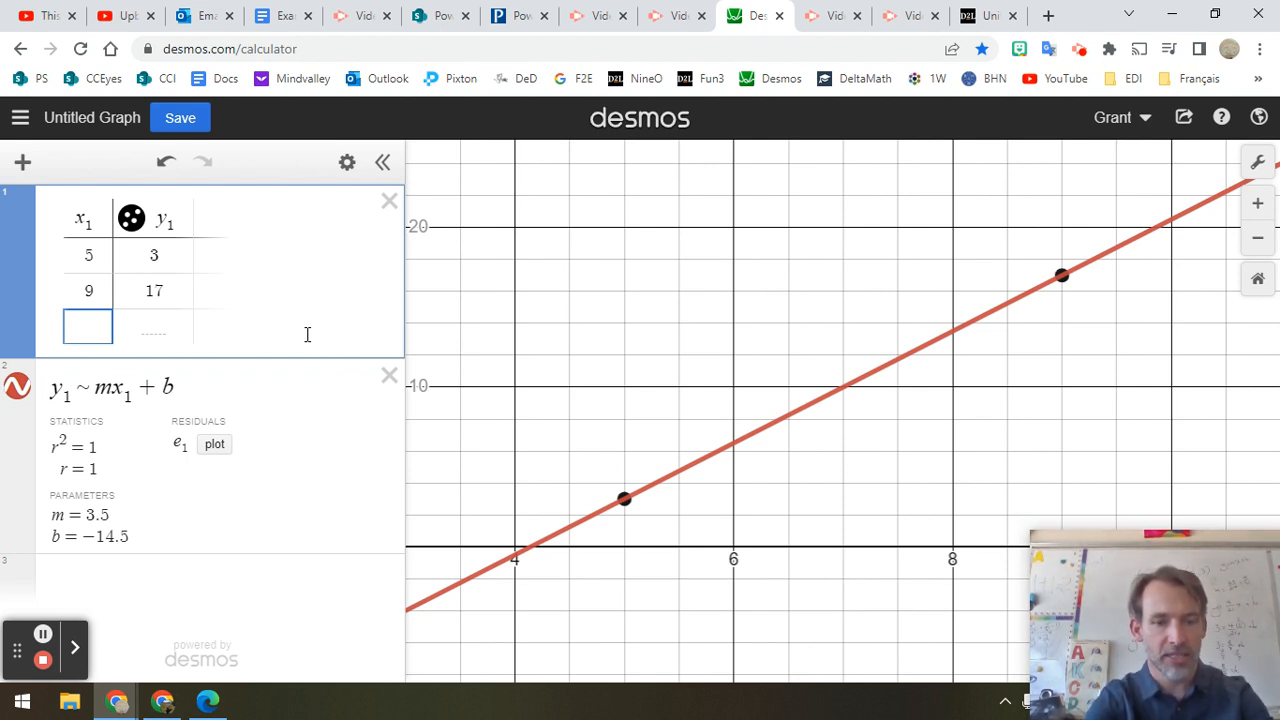
{"action": "type", "text": "7"}
{"action": "key", "text": "Tab"}
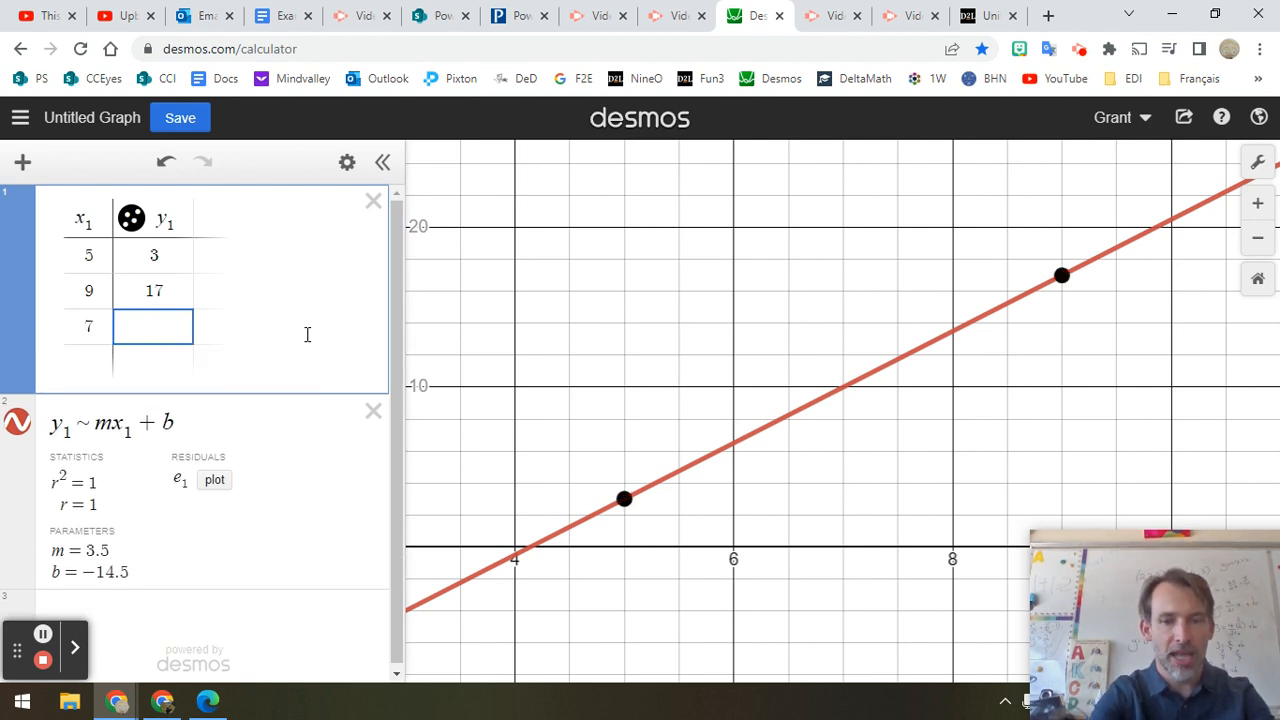
{"action": "type", "text": "8"}
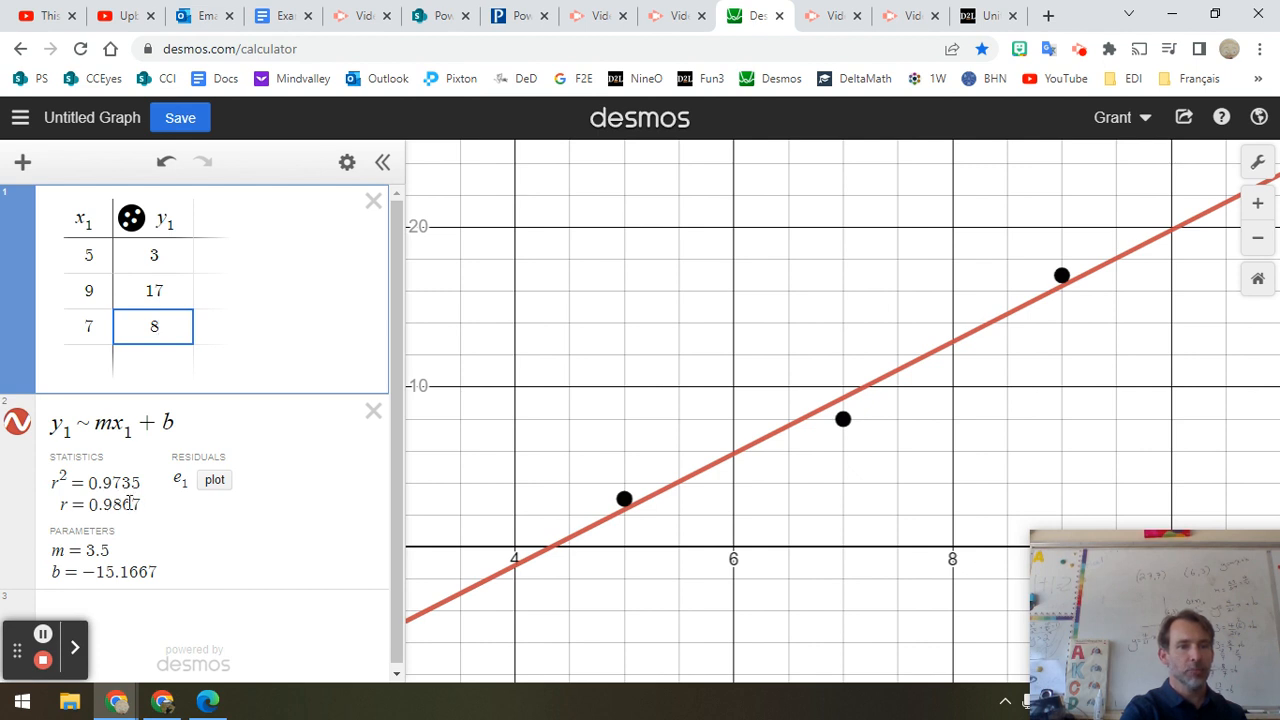
- Highlight the r value in the linear regression's statistics and delete the linear regression expression
{"action": "mouse_move", "coordinate": [130, 504]}
{"action": "left_mouse_down"}
{"action": "mouse_move", "coordinate": [114, 509]}
{"action": "mouse_move", "coordinate": [128, 508]}
{"action": "left_mouse_up"}
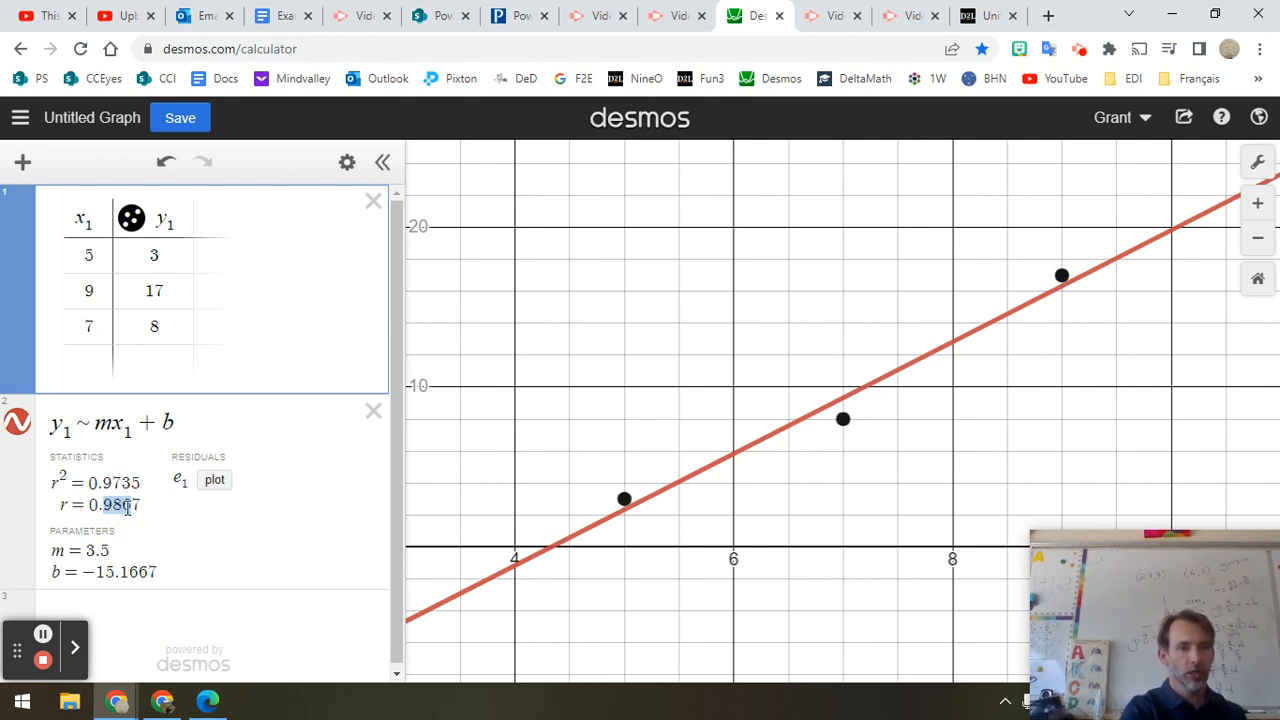
{"action": "left_click", "coordinate": [141, 504]}
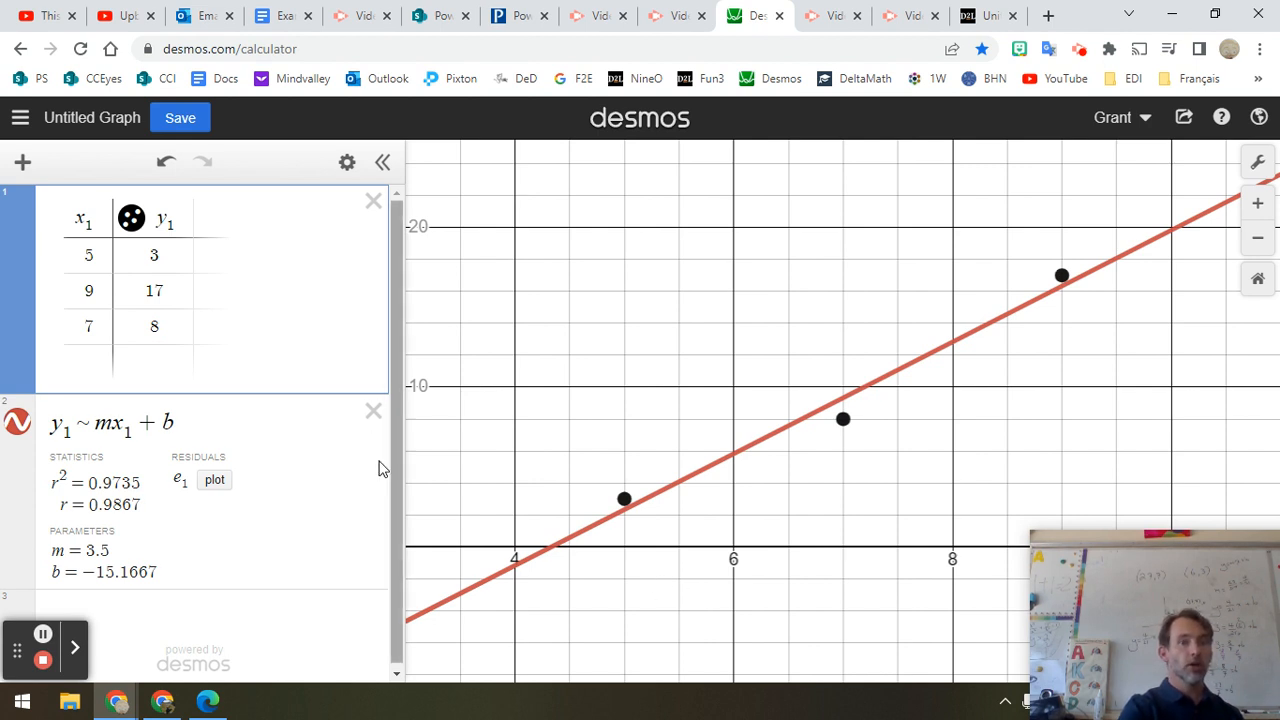
{"action": "left_click", "coordinate": [373, 414]}
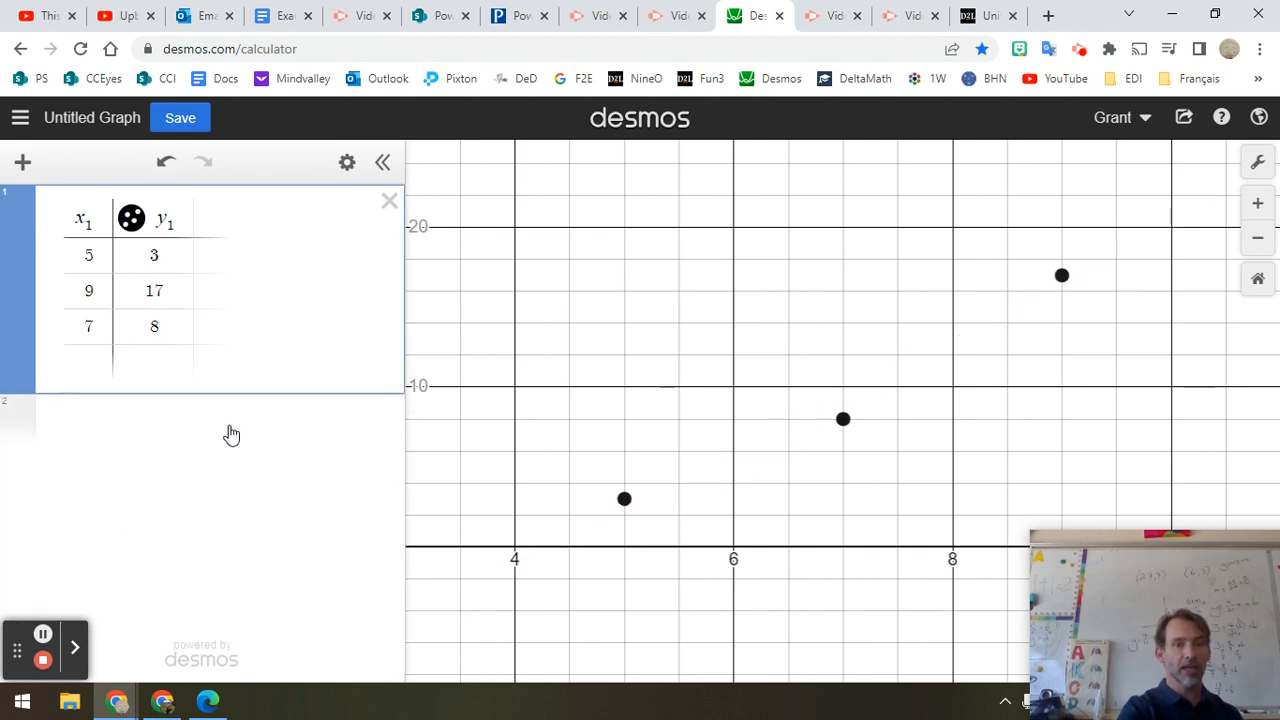
{"action": "left_click", "coordinate": [230, 430]}
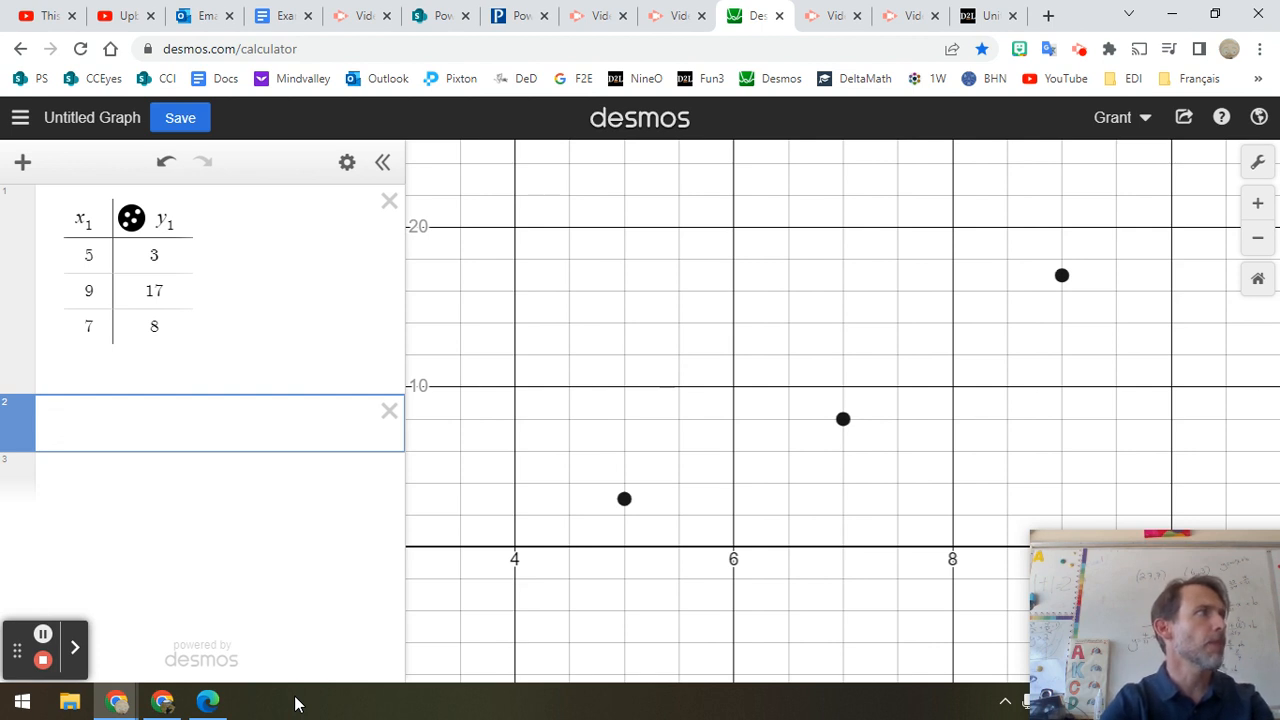
{"action": "type", "text": "y="}
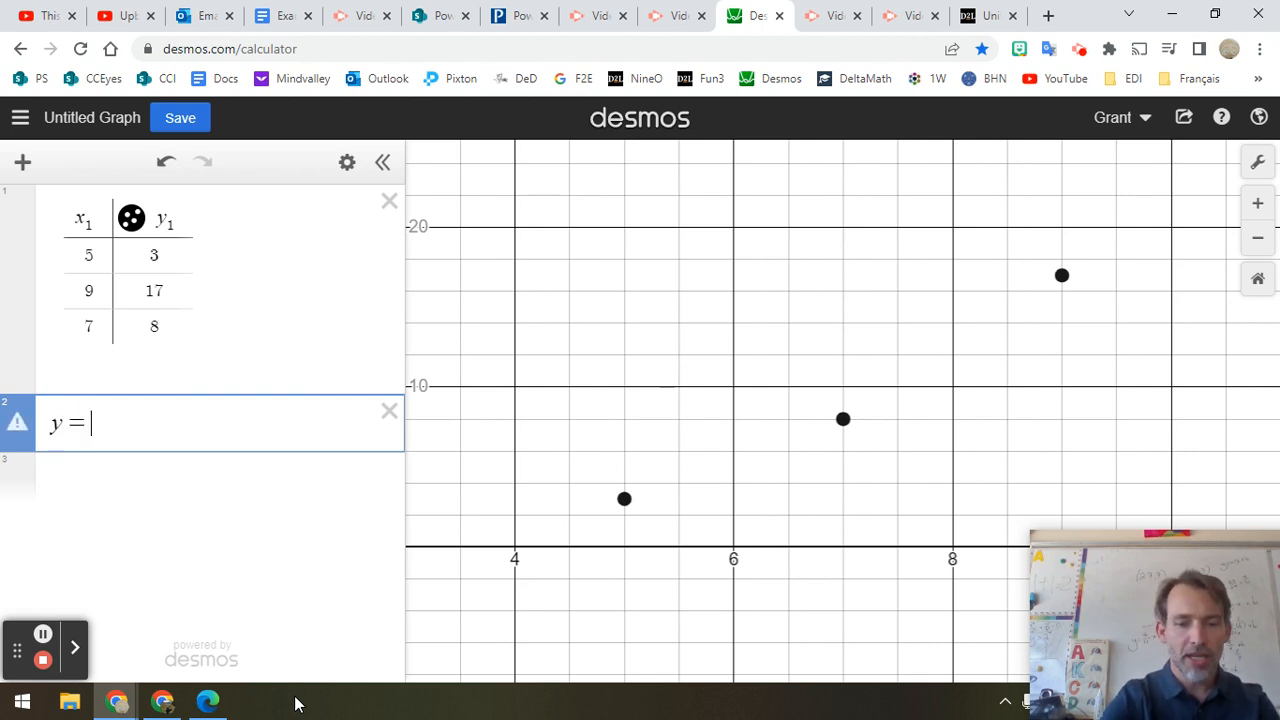
{"action": "type", "text": "ax^2"}
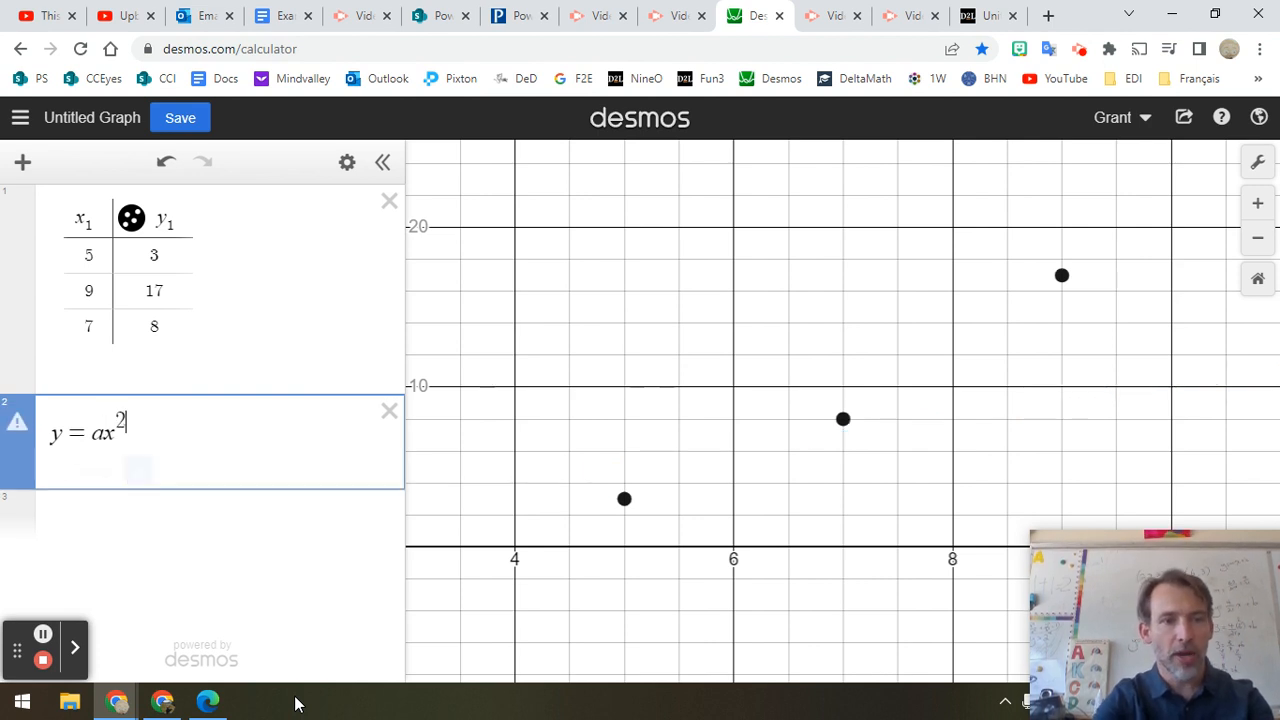
{"action": "type", "text": "+bx"}
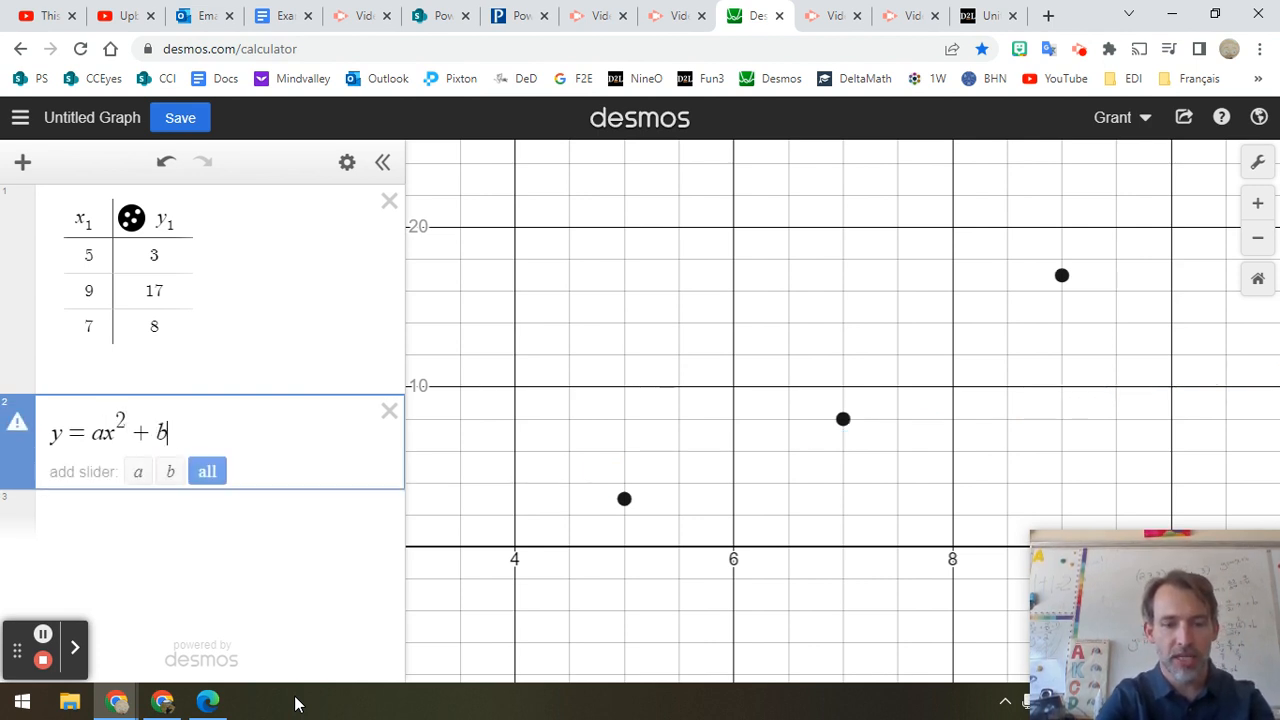
{"action": "type", "text": "+c"}
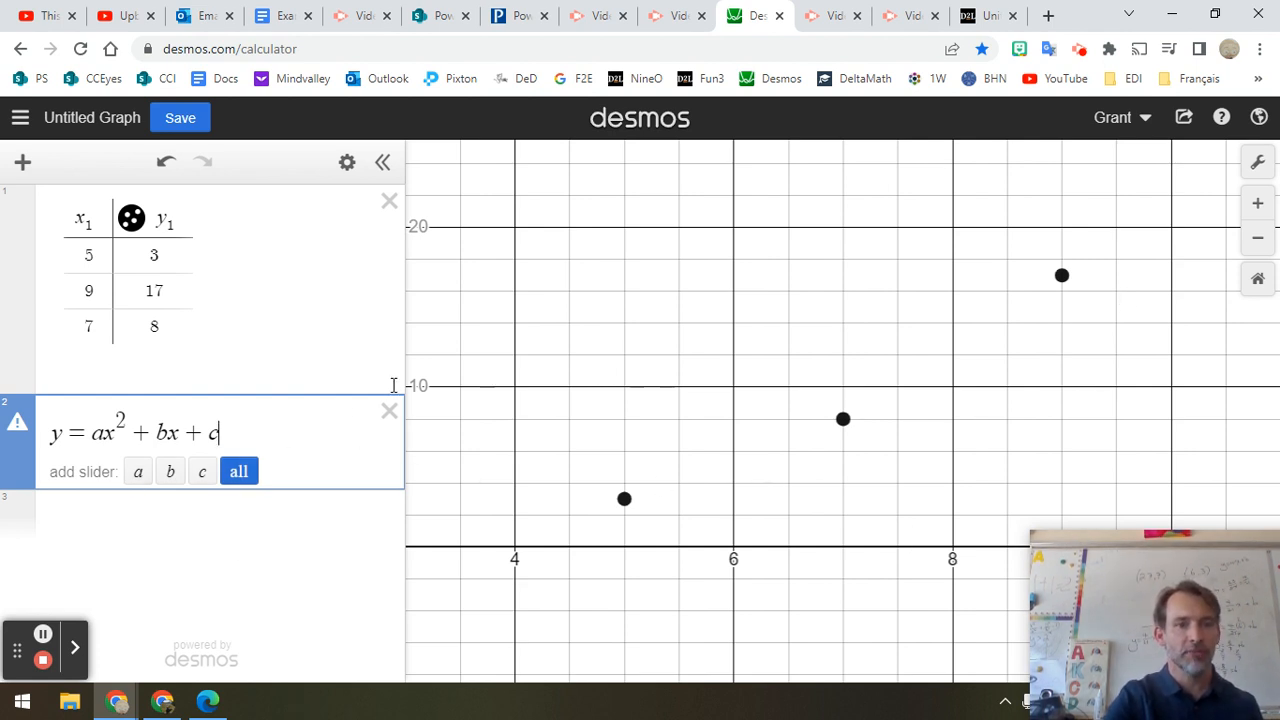
{"action": "left_click", "coordinate": [388, 418]}
- Enter the quadratic regression y₁ ~ ax₁² + bx₁ + c for the table data in the empty expression line
{"action": "left_click", "coordinate": [244, 419]}
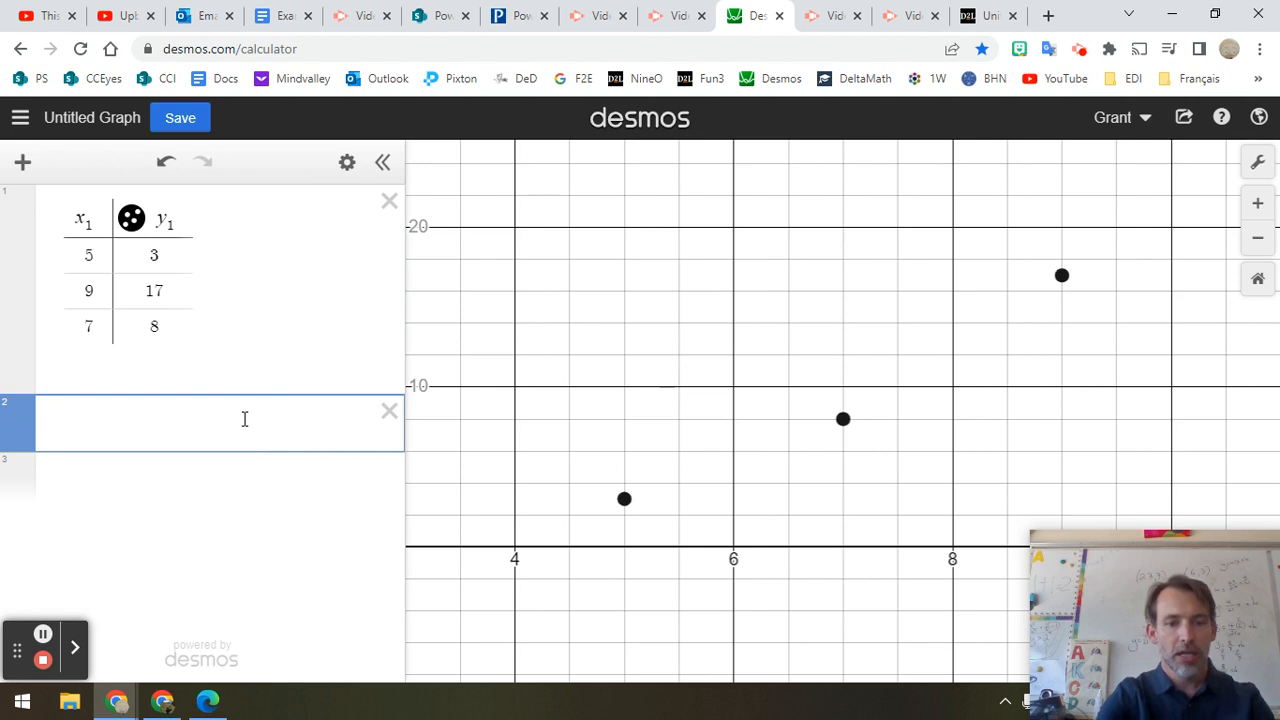
{"action": "type", "text": "y1"}
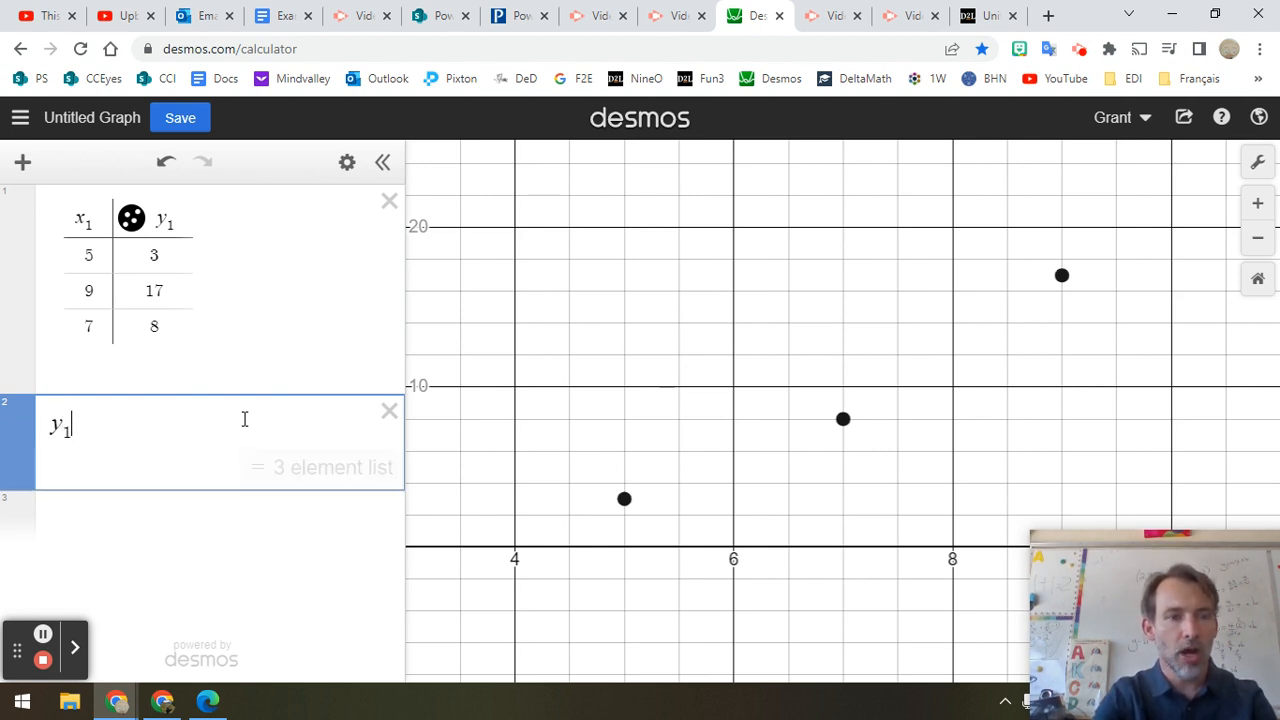
{"action": "type", "text": "~a"}
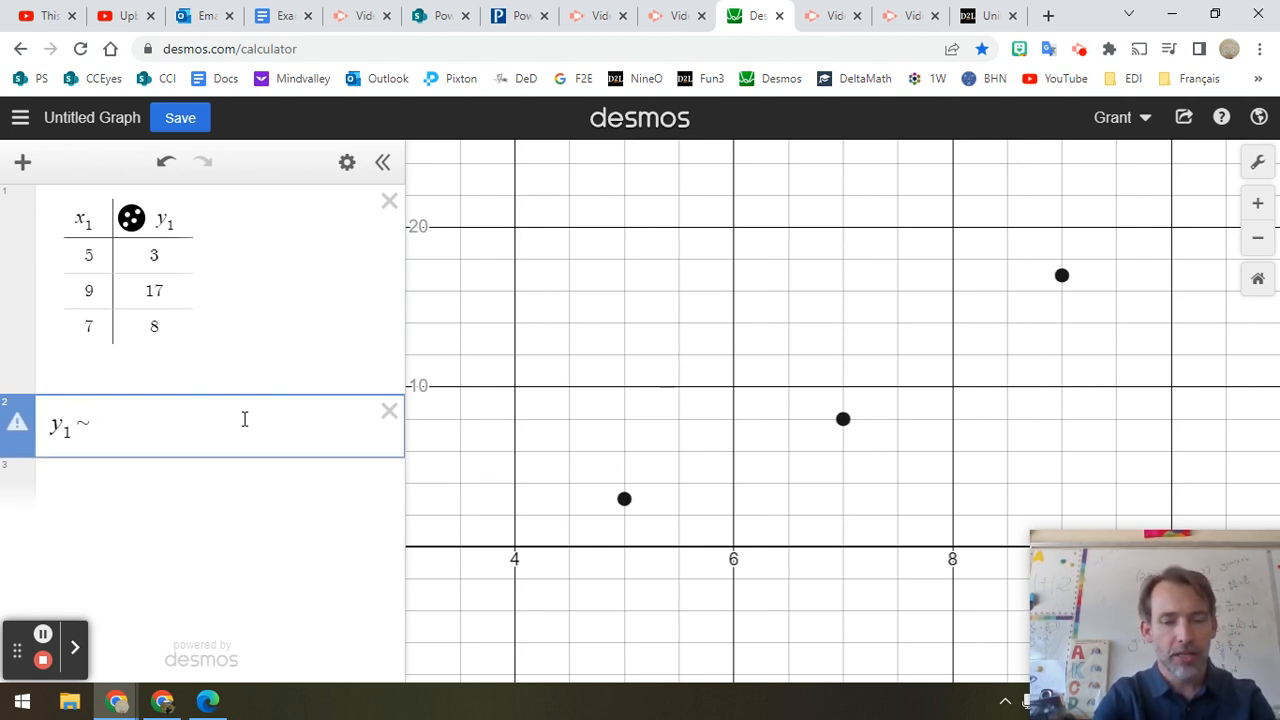
{"action": "type", "text": "x1^2"}
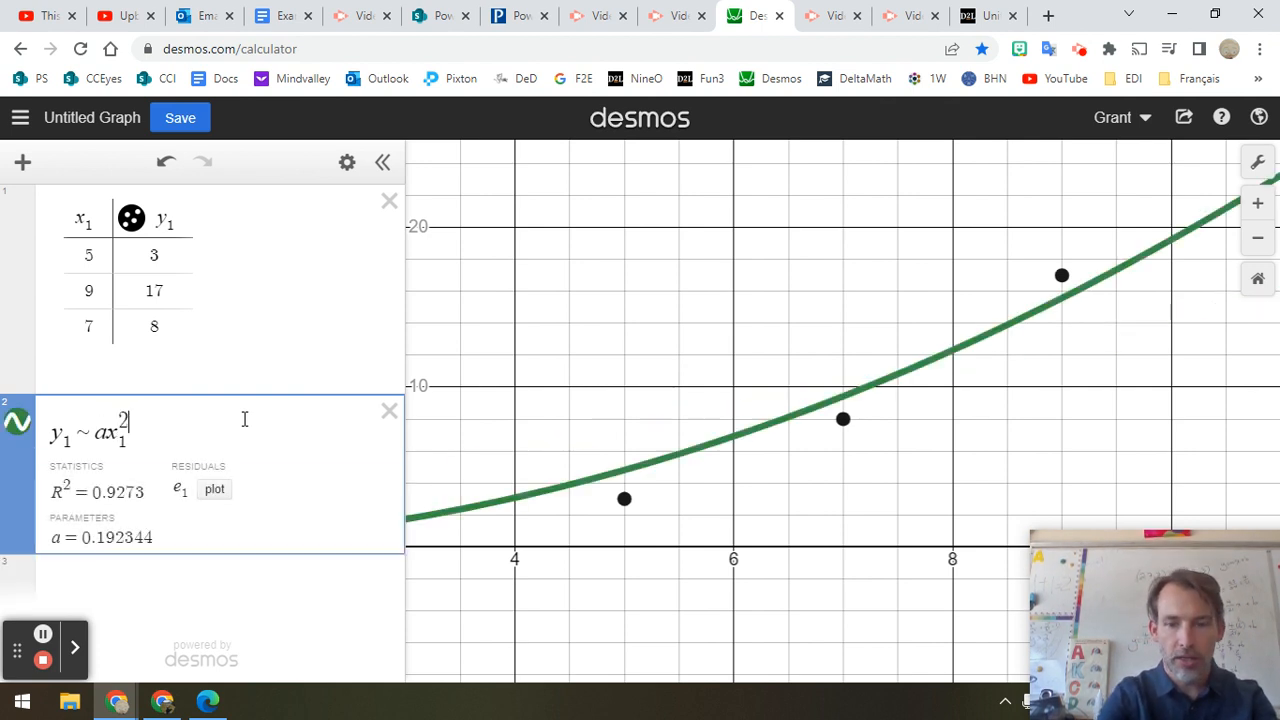
{"action": "key", "text": "Right"}
{"action": "type", "text": "+ b"}
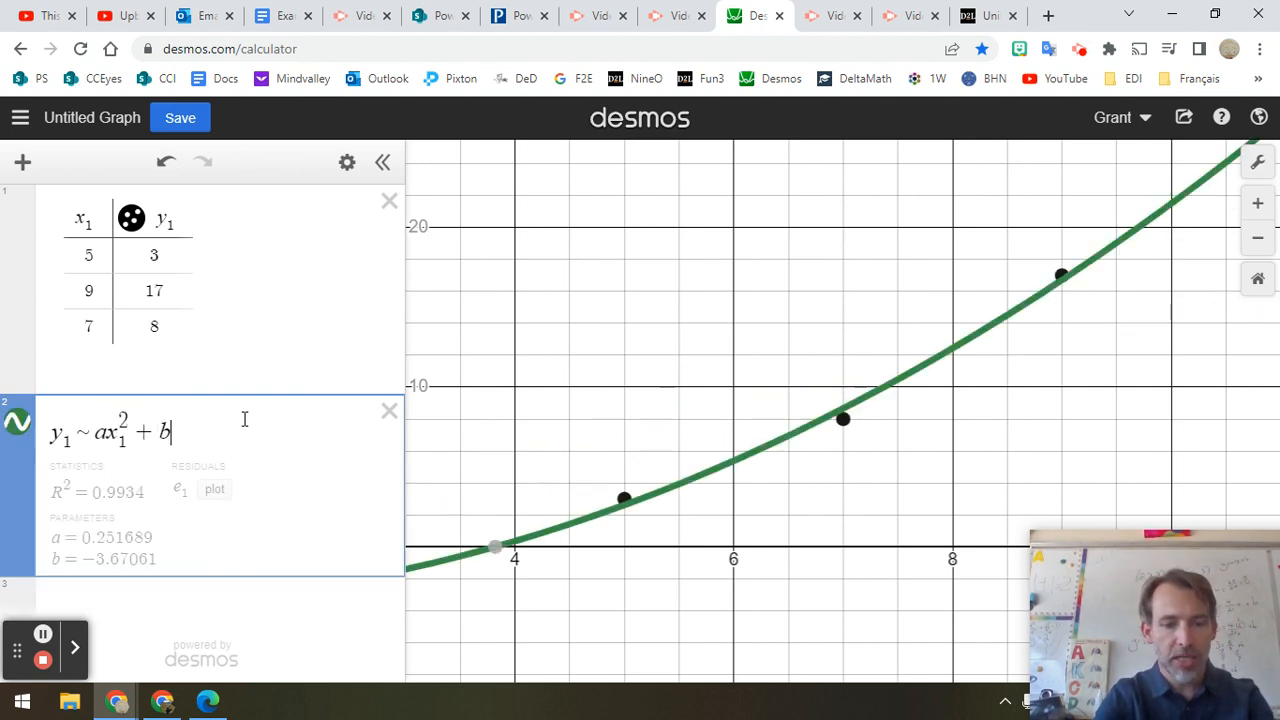
{"action": "type", "text": "x1 "}
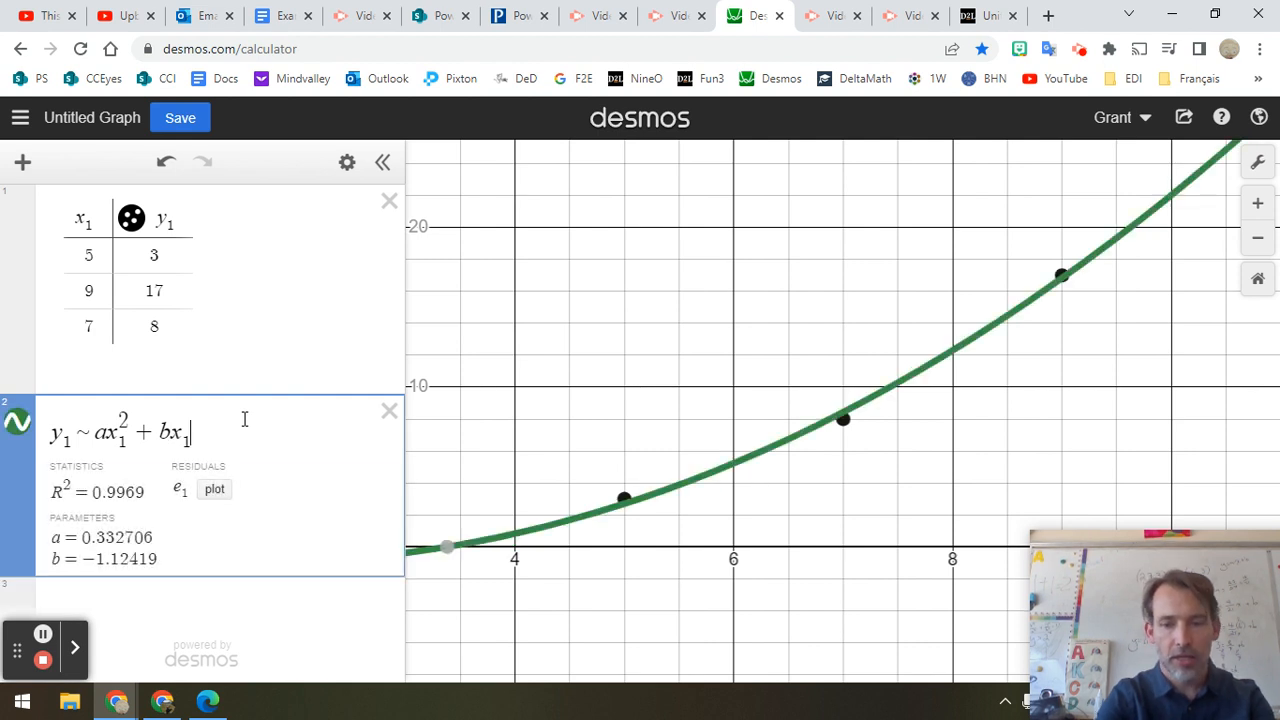
{"action": "type", "text": "+ c"}
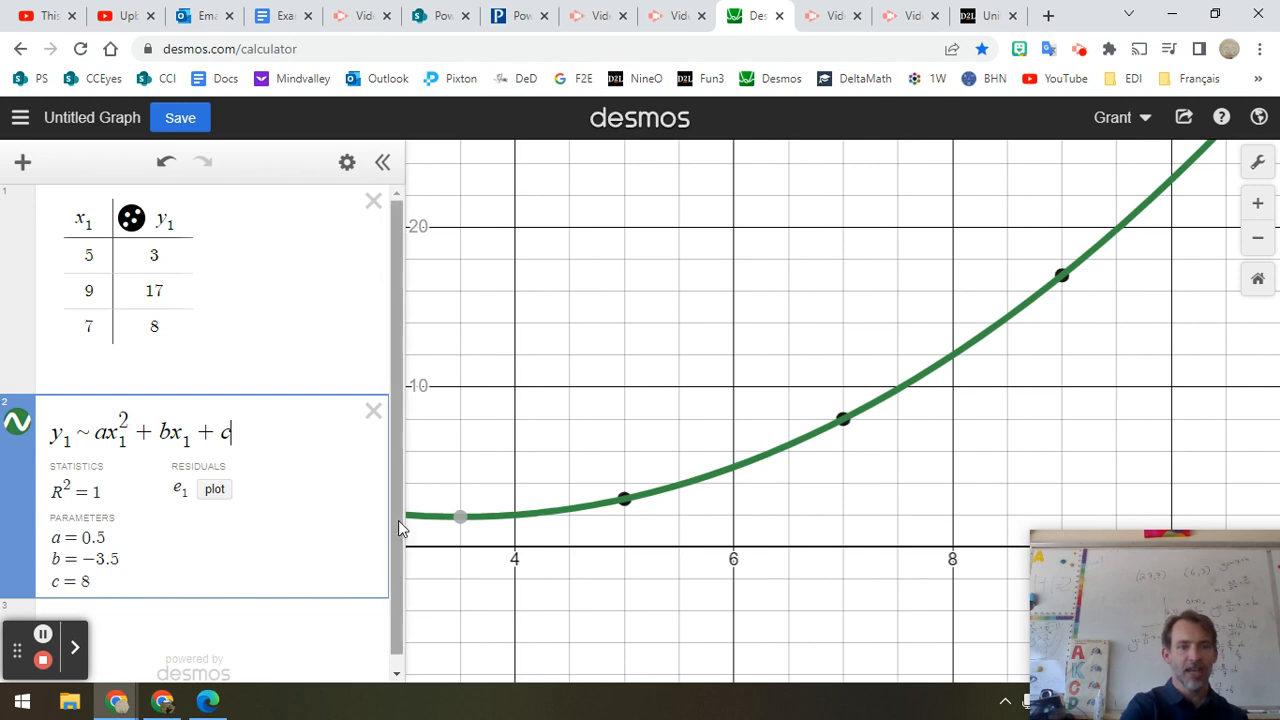
- Show the coordinates of the parabola's y-intercept and vertex, and return the graph view to the three data points
{"action": "left_click_drag", "start_coordinate": [515, 441], "coordinate": [1008, 430]}
{"action": "left_click", "coordinate": [617, 405]}
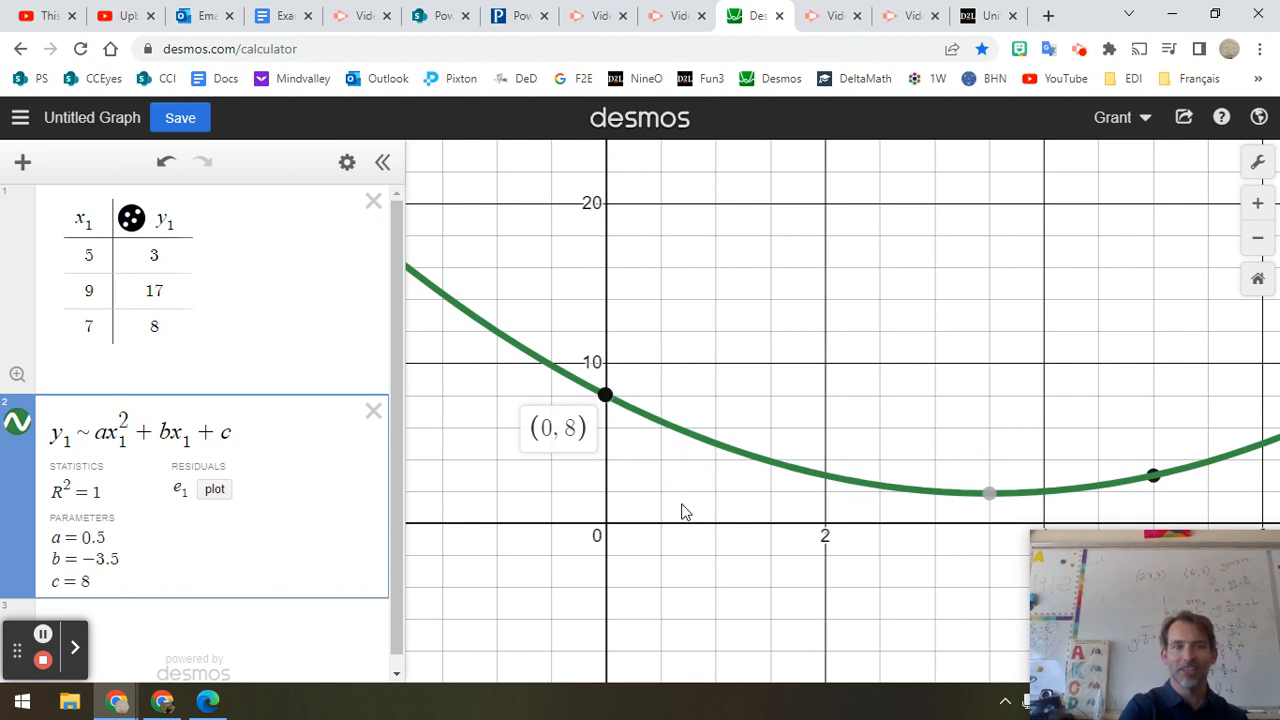
{"action": "left_click", "coordinate": [986, 500]}
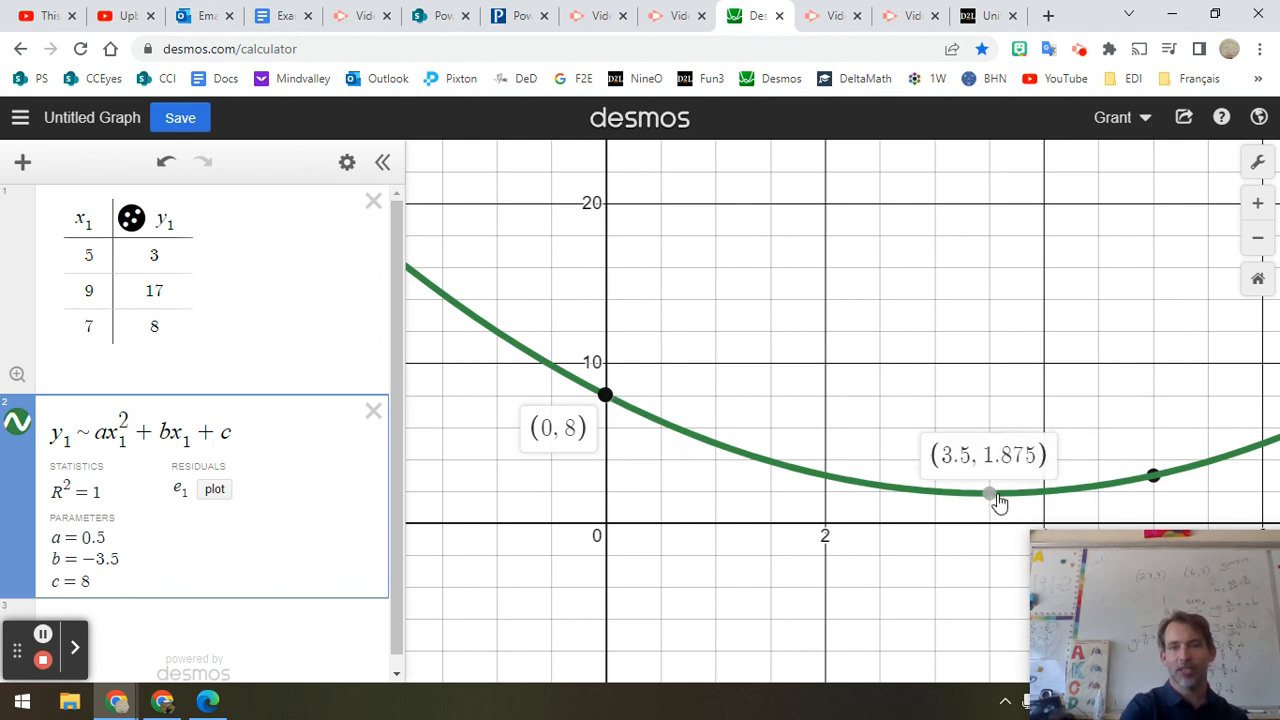
{"action": "left_click", "coordinate": [1163, 376]}
{"action": "left_click_drag", "start_coordinate": [1160, 375], "coordinate": [583, 434]}
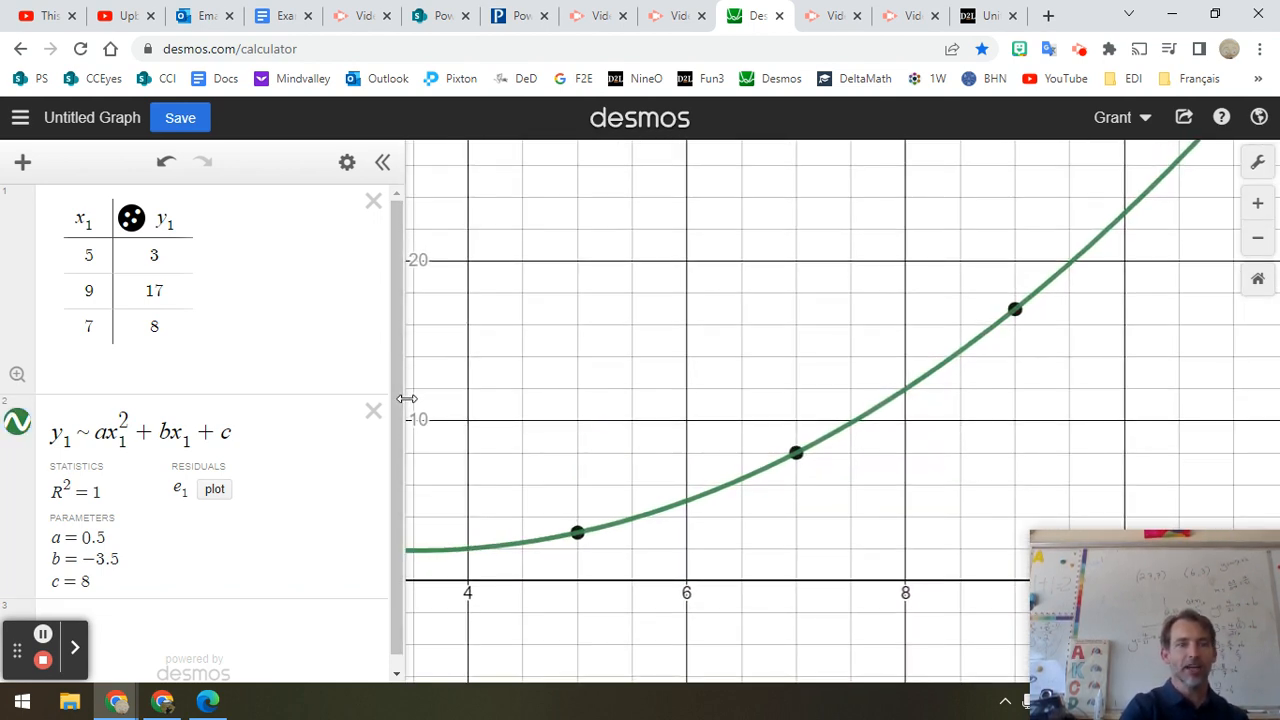
- Hide the quadratic curve and enter the exponential regression y₁ ~ a(b)^(x₁) + c in a new expression line
{"action": "left_click", "coordinate": [17, 422]}
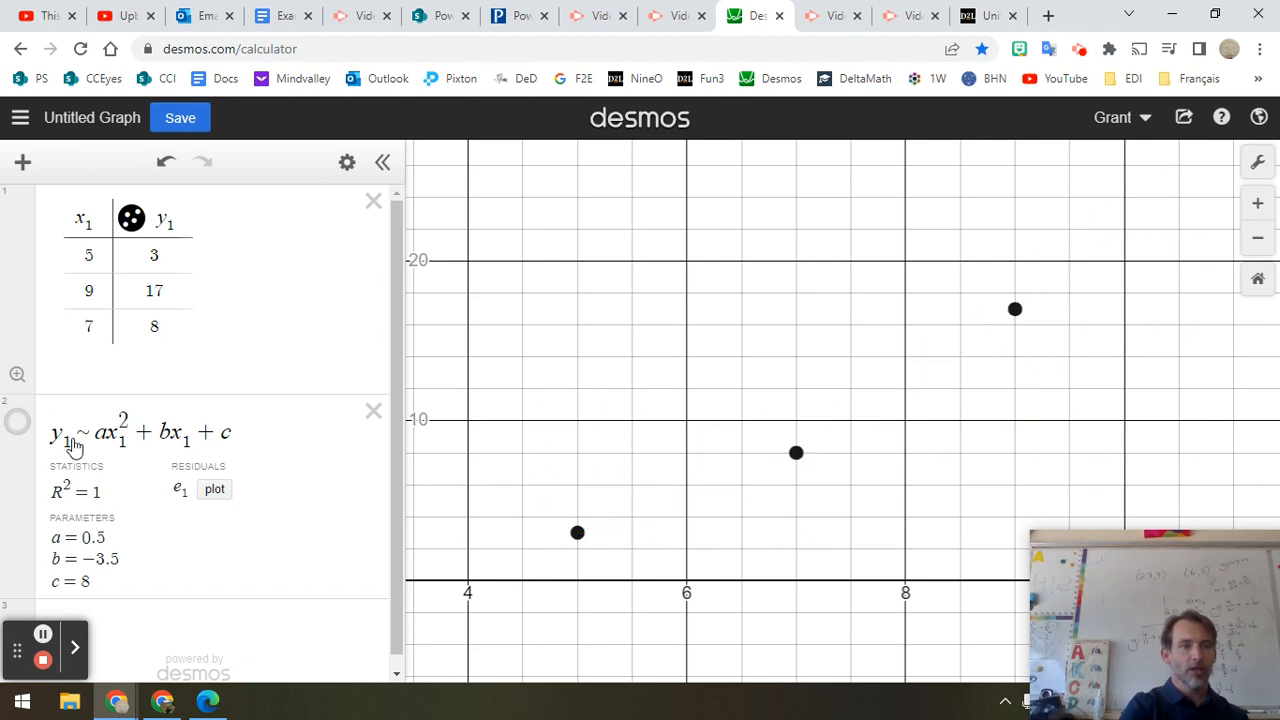
{"action": "left_click", "coordinate": [206, 606]}
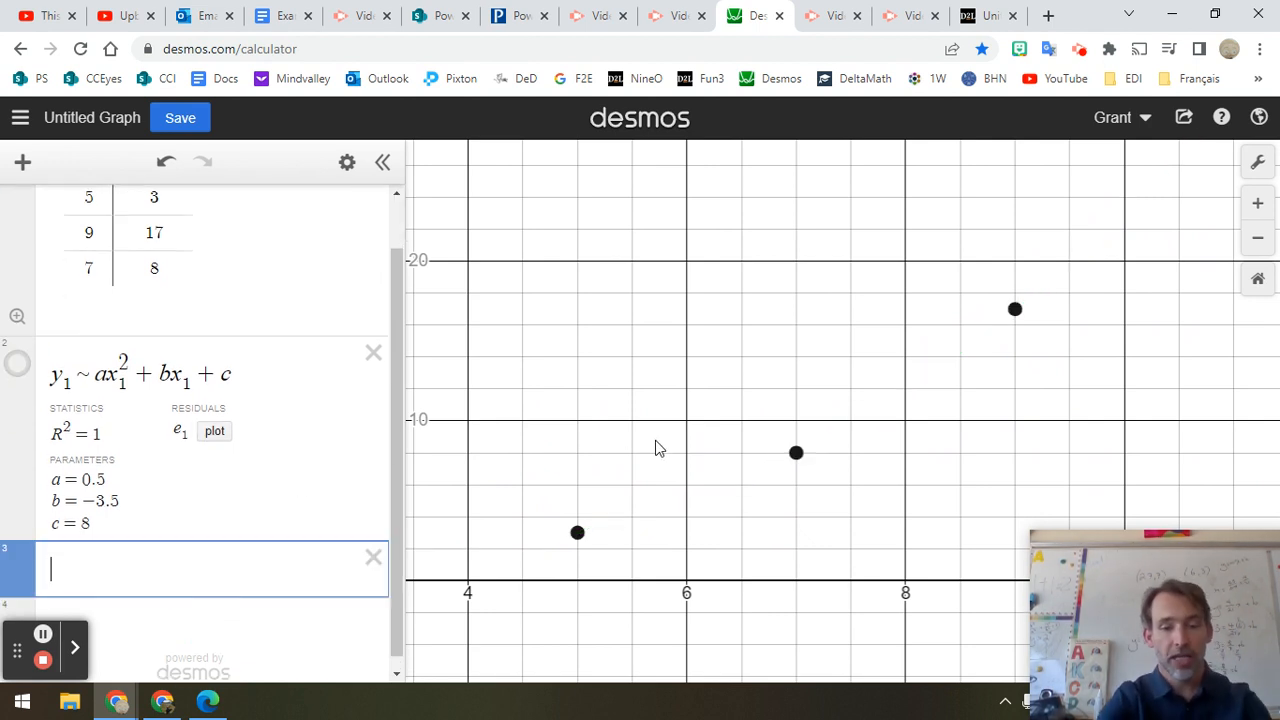
{"action": "type", "text": "y"}
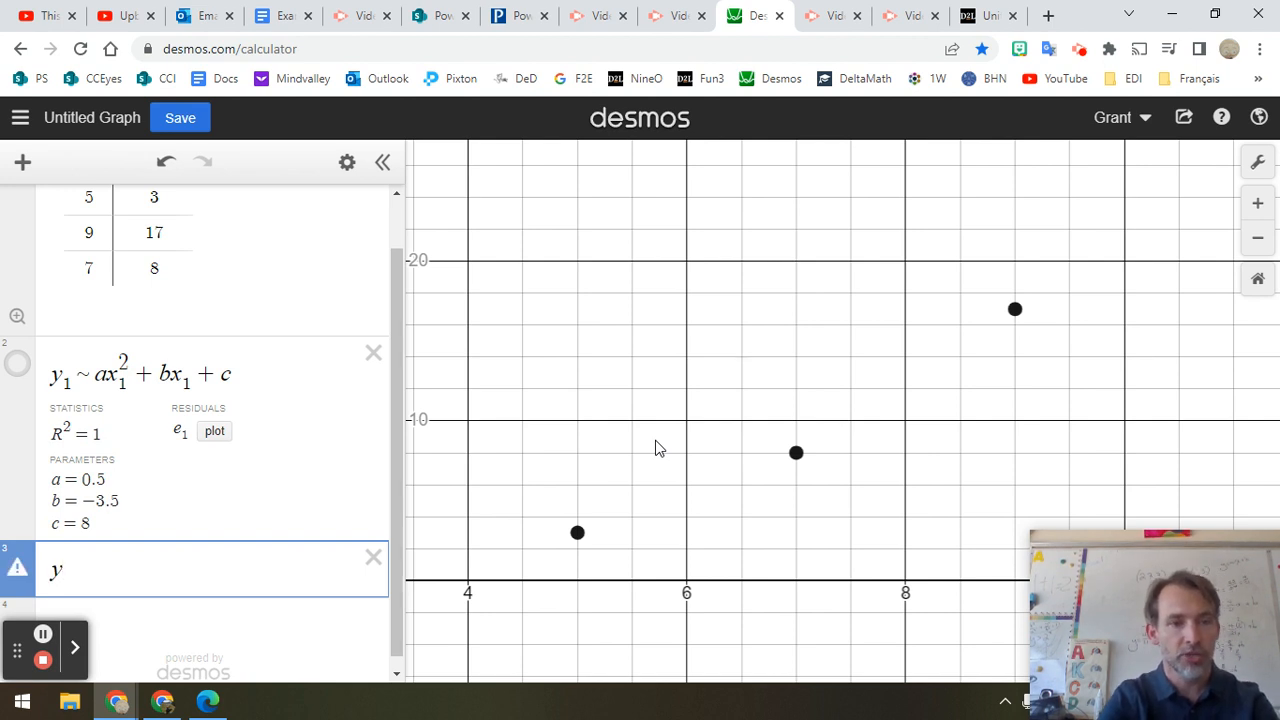
{"action": "type", "text": "_1 "}
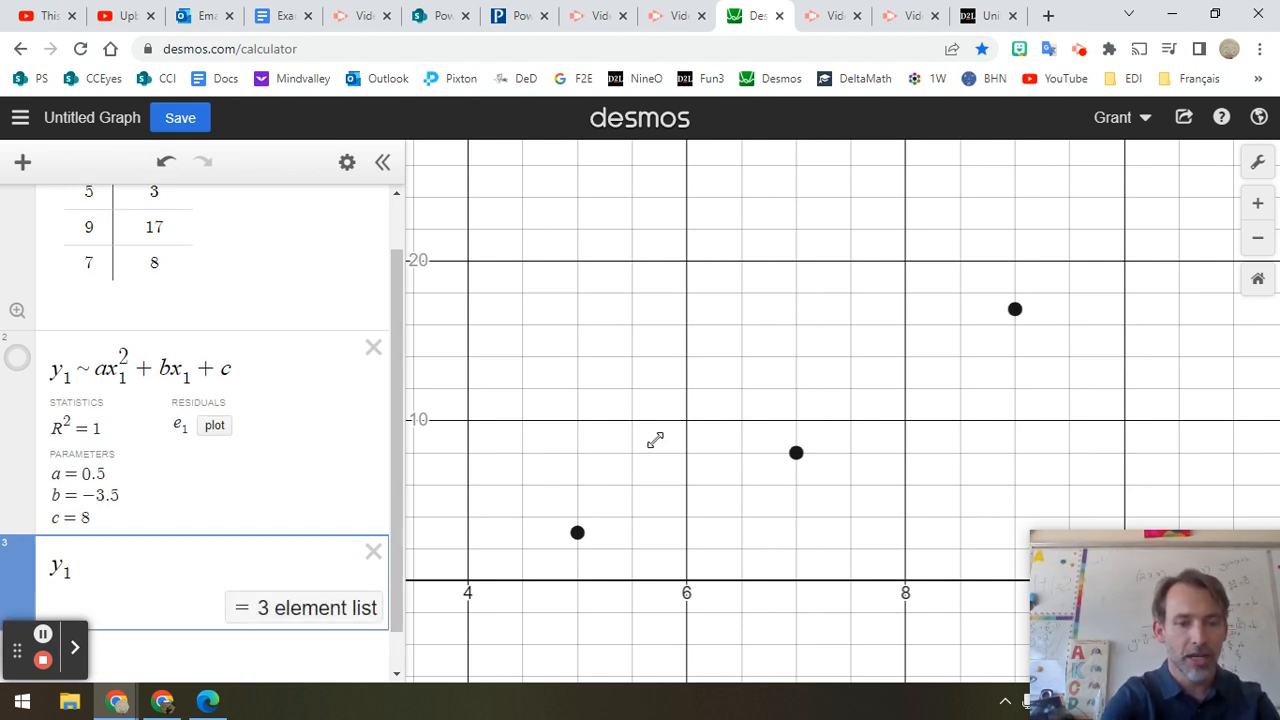
{"action": "type", "text": "~ a"}
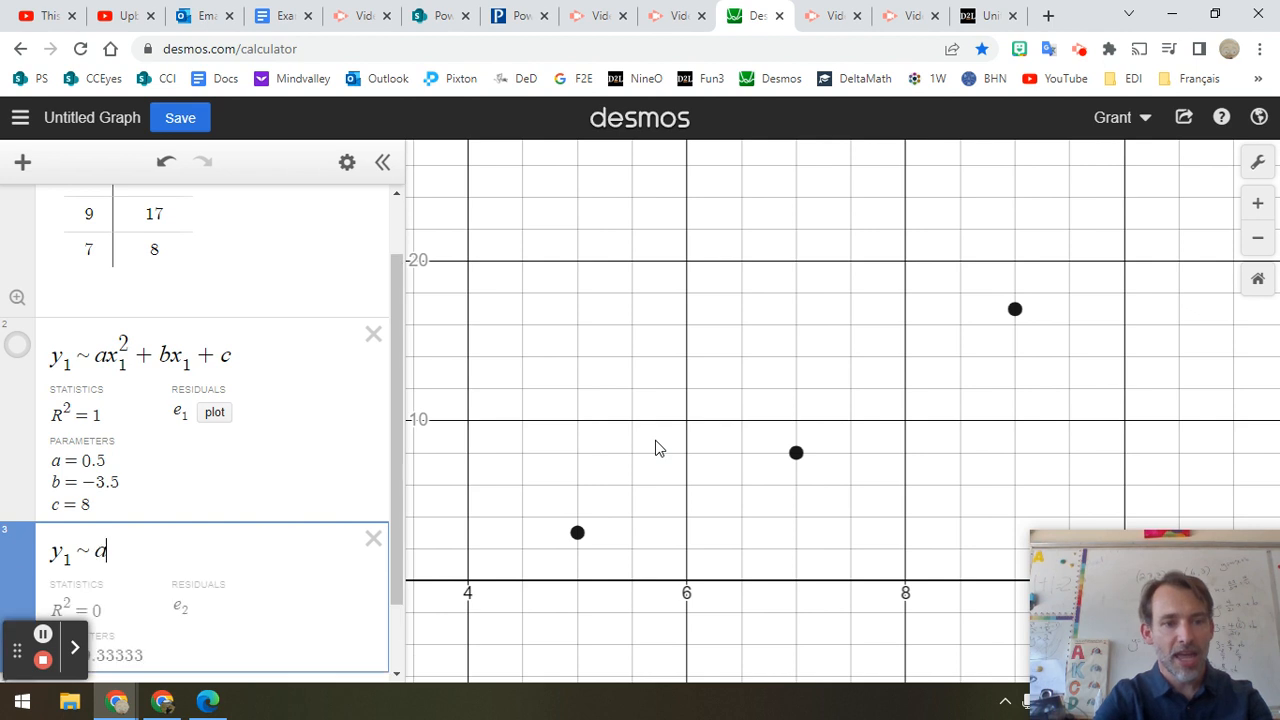
{"action": "type", "text": "("}
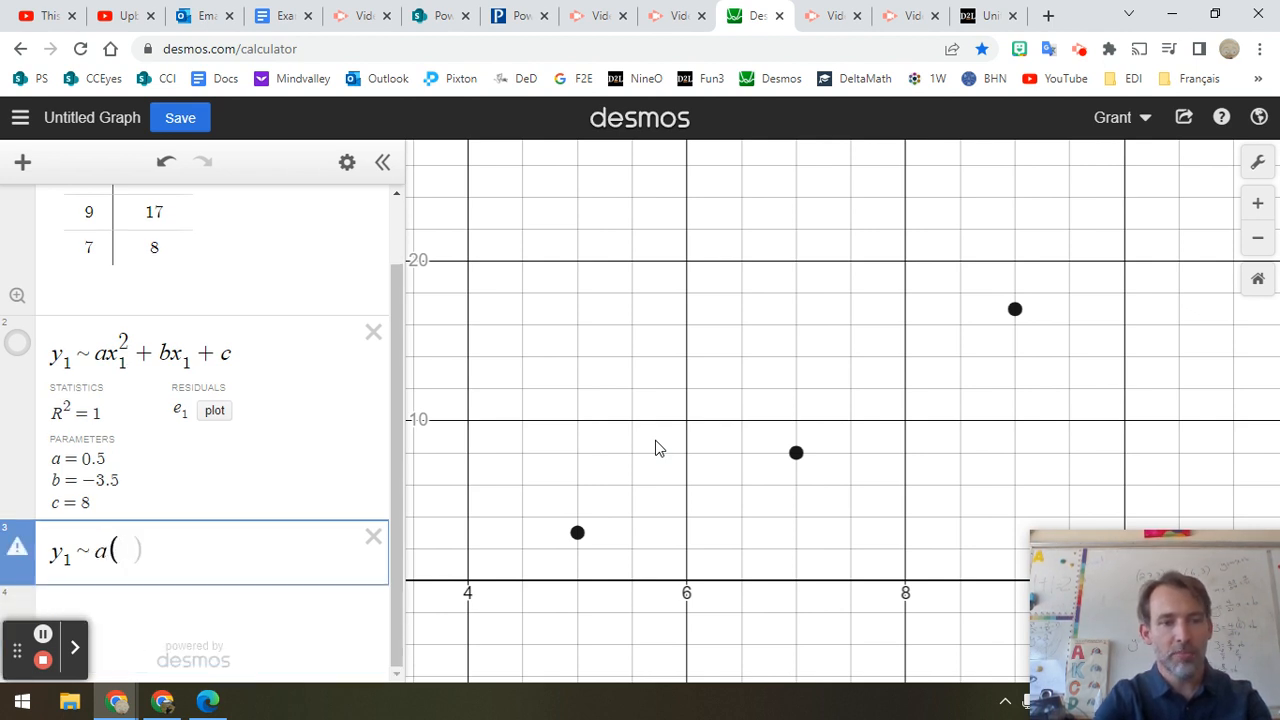
{"action": "type", "text": "b)"}
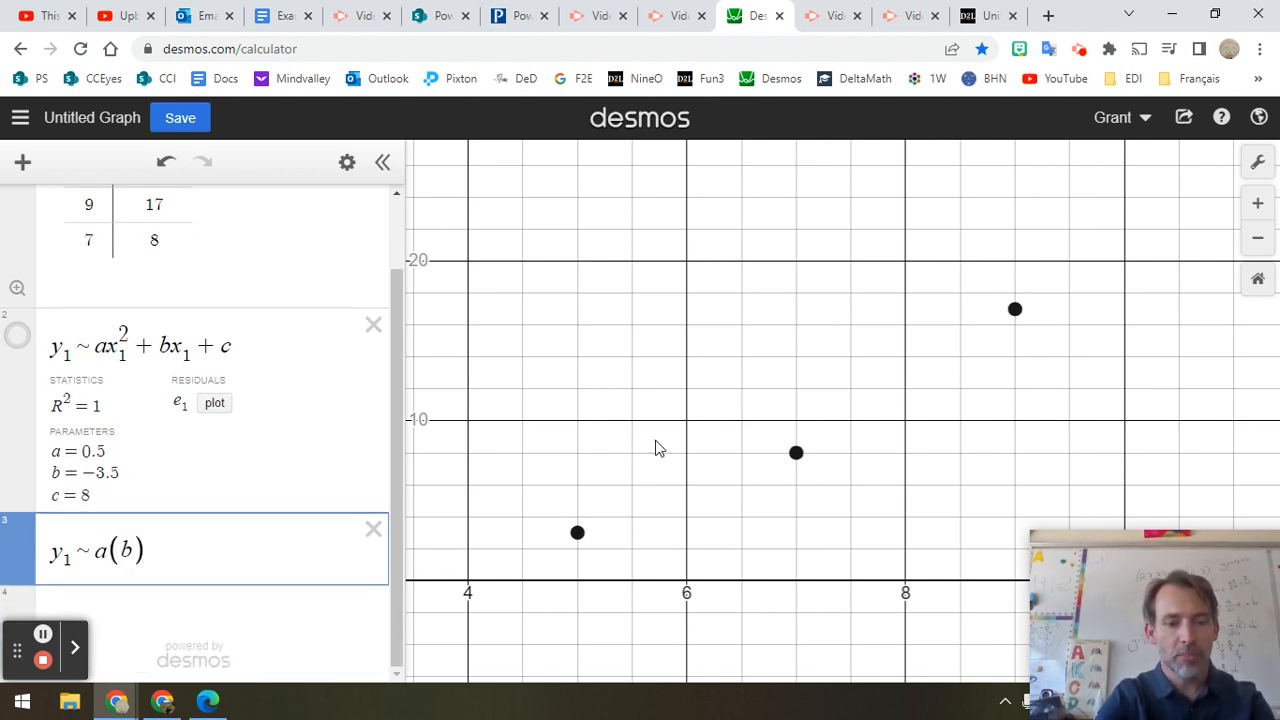
{"action": "type", "text": "^x"}
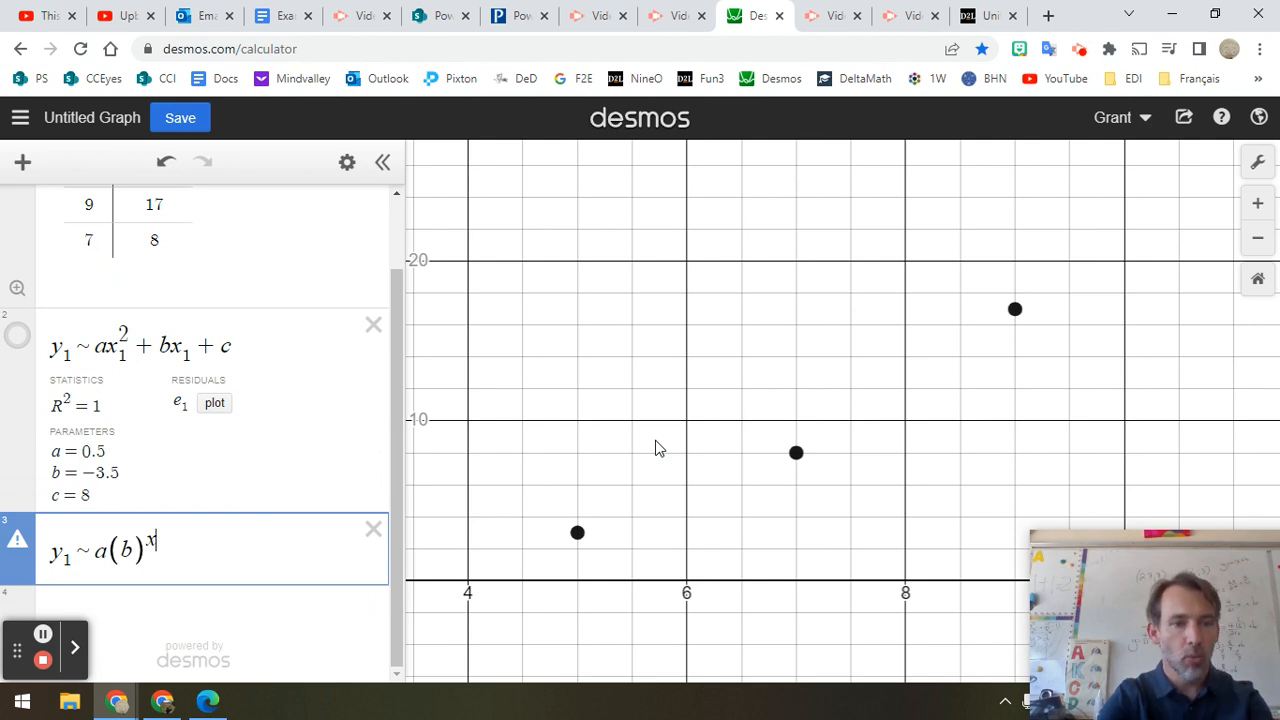
{"action": "type", "text": "_1"}
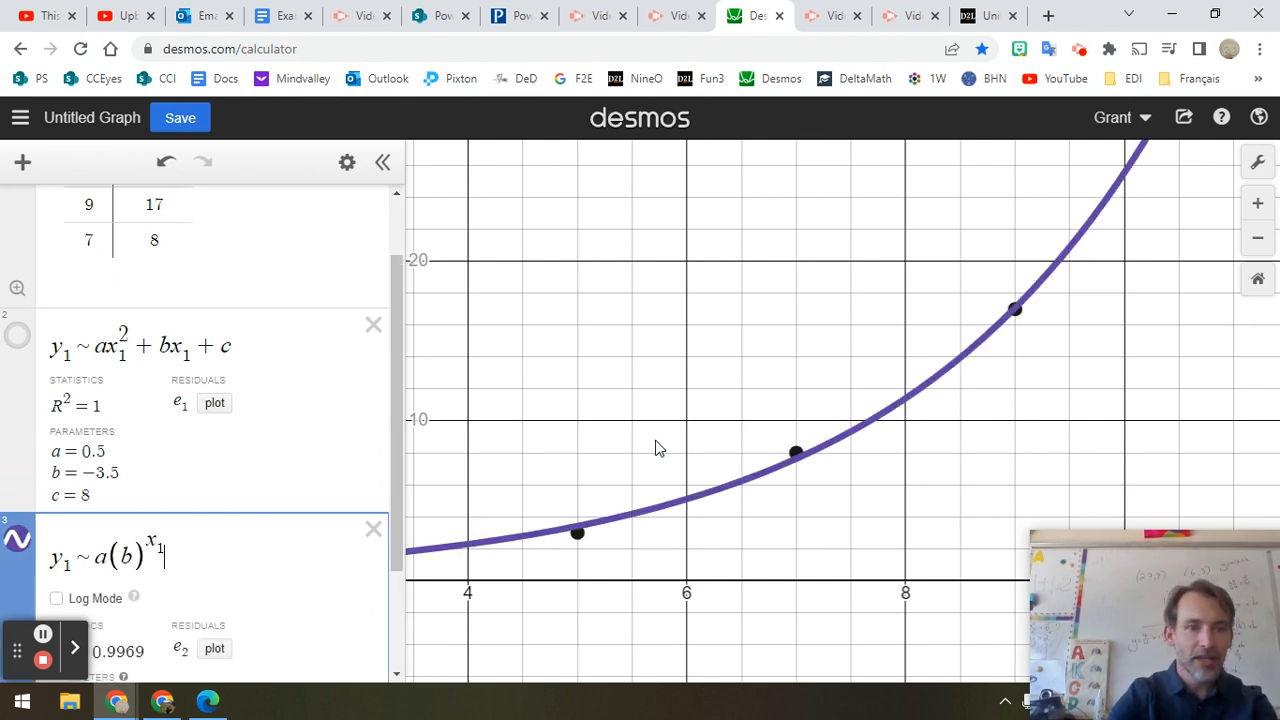
{"action": "key", "text": "Right"}
{"action": "type", "text": "+c"}
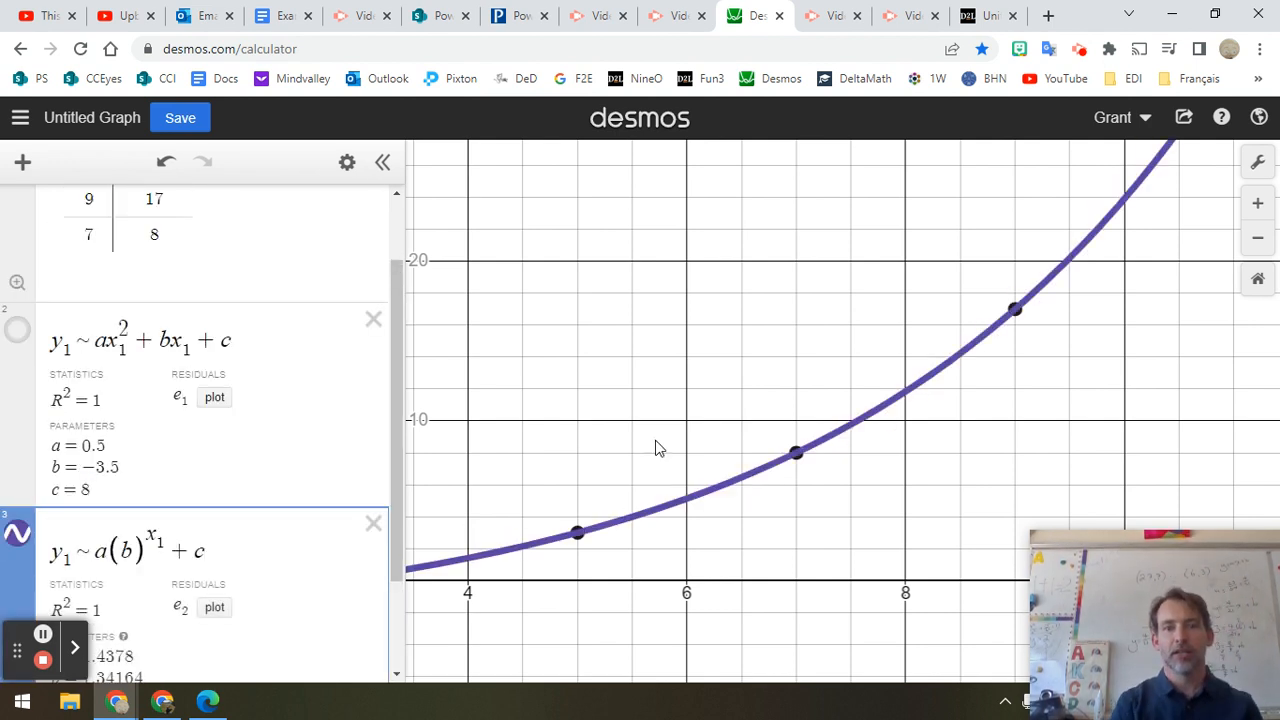
- Review the exponential regression's parameters and its fit at the data points, and show the quadratic curve again to compare both over a wider range
{"action": "scroll", "coordinate": [655, 448], "scroll_direction": "down", "scroll_amount": 5}
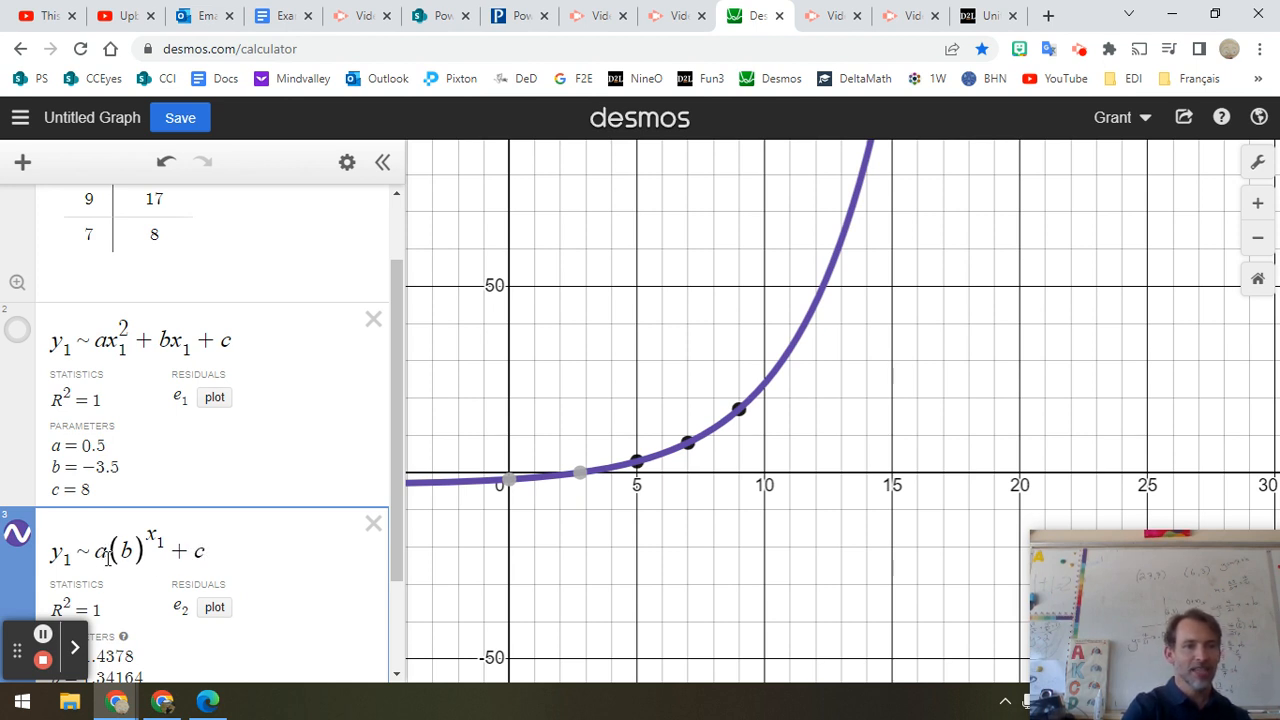
{"action": "scroll", "coordinate": [329, 609], "scroll_direction": "down", "scroll_amount": 2}
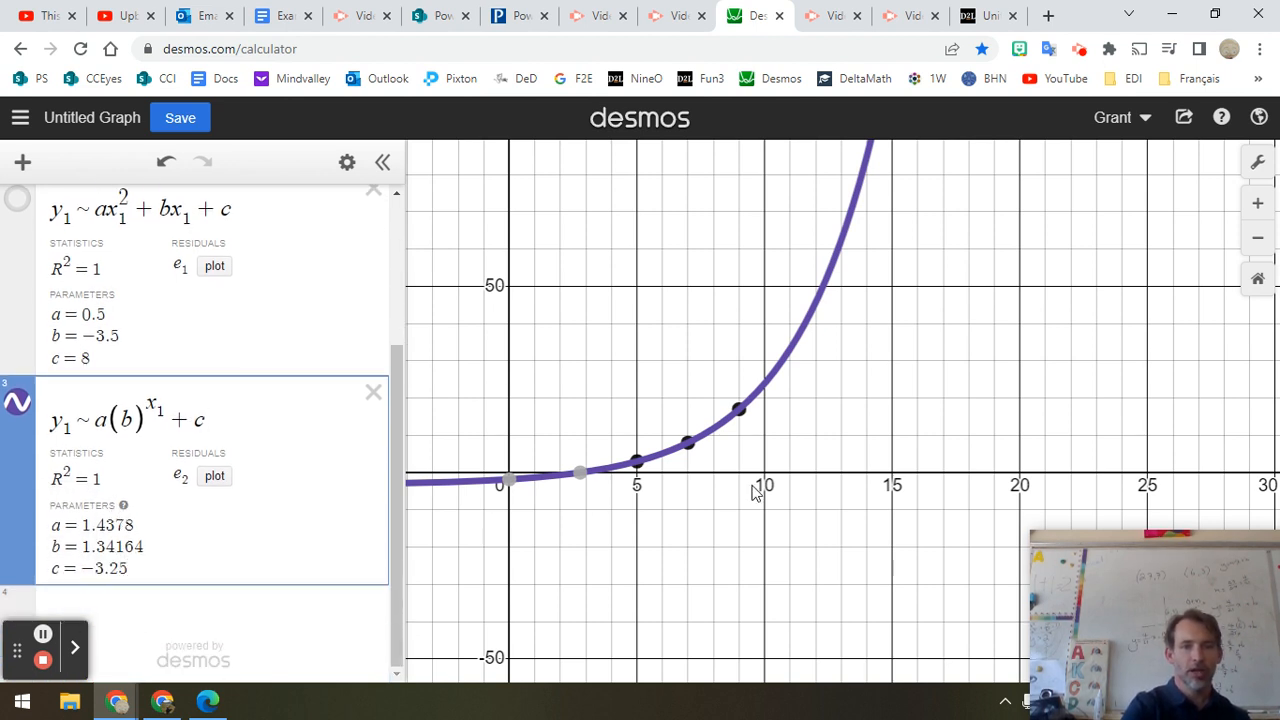
{"action": "scroll", "coordinate": [757, 491], "scroll_direction": "up", "scroll_amount": 5}
{"action": "left_click_drag", "start_coordinate": [700, 380], "coordinate": [952, 228]}
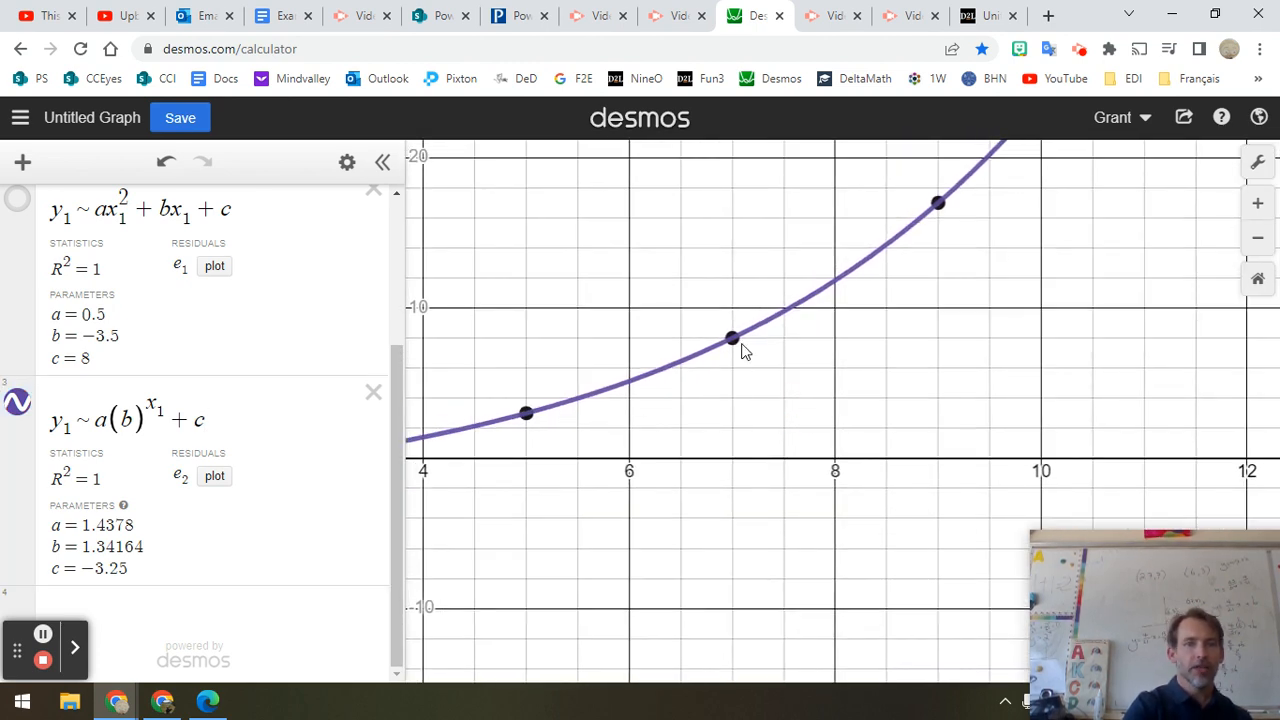
{"action": "left_click", "coordinate": [100, 212]}
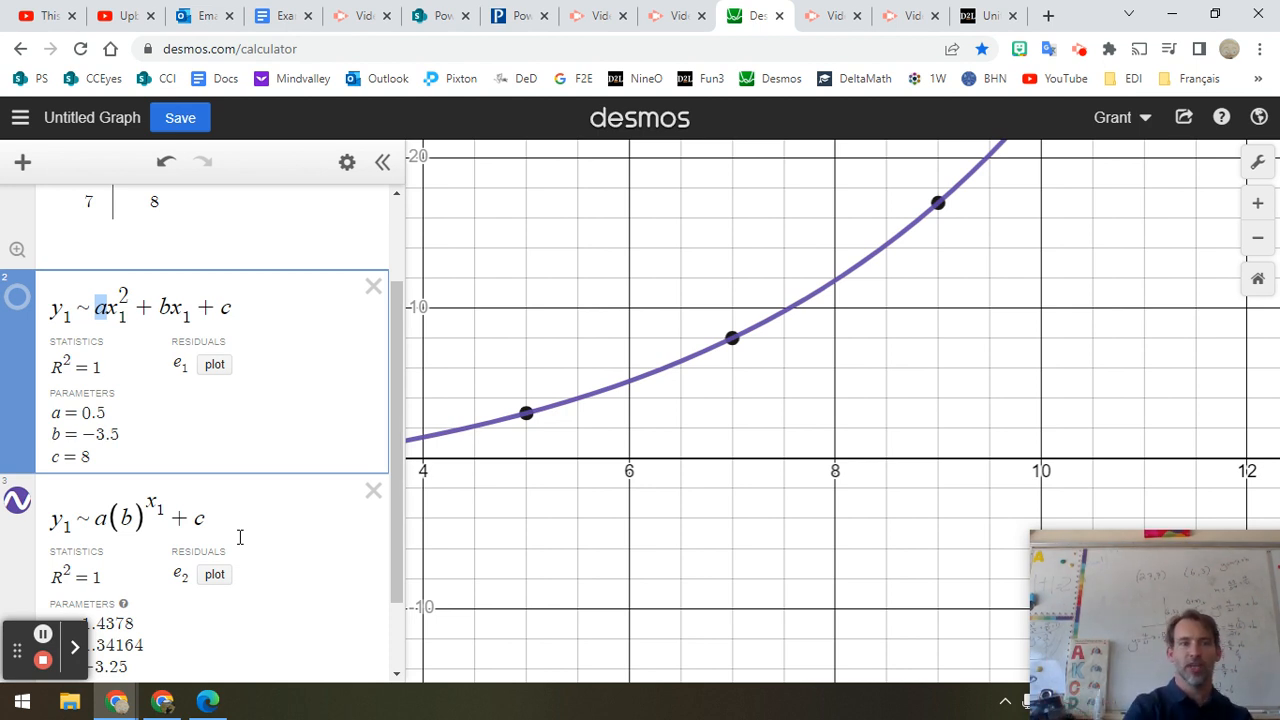
{"action": "left_click", "coordinate": [14, 298]}
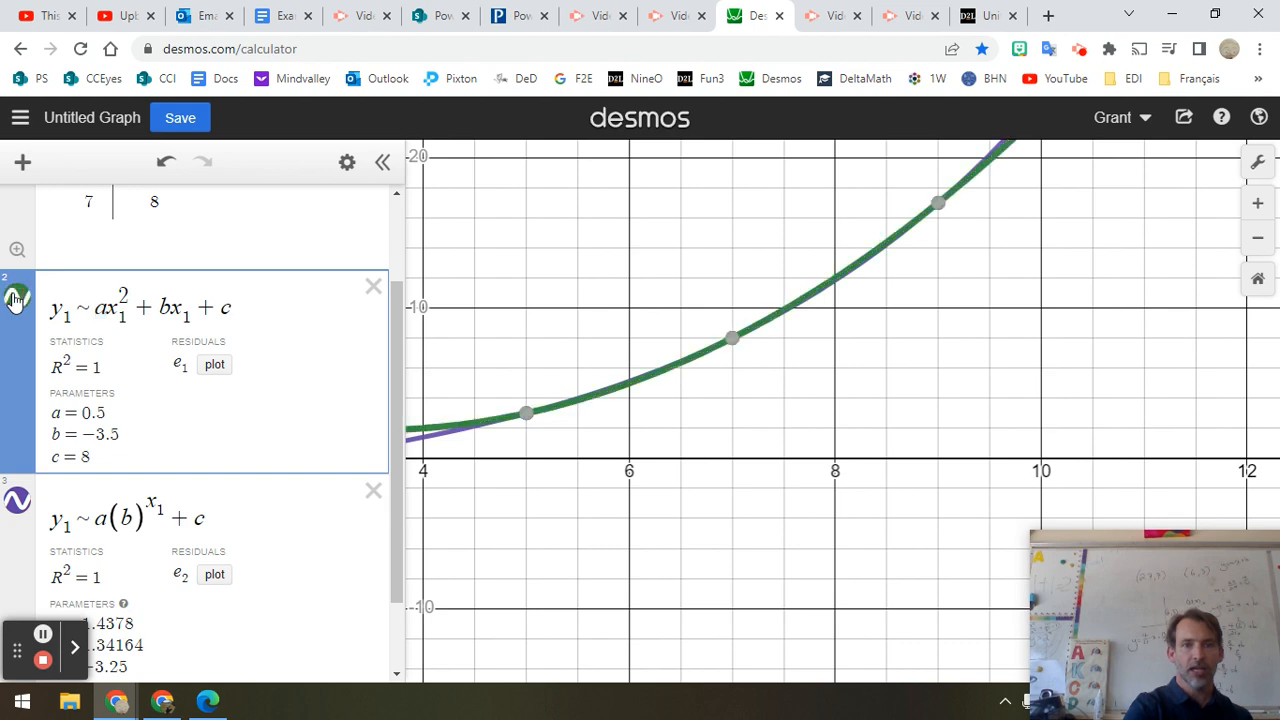
{"action": "scroll", "coordinate": [757, 553], "scroll_direction": "down", "scroll_amount": 2}
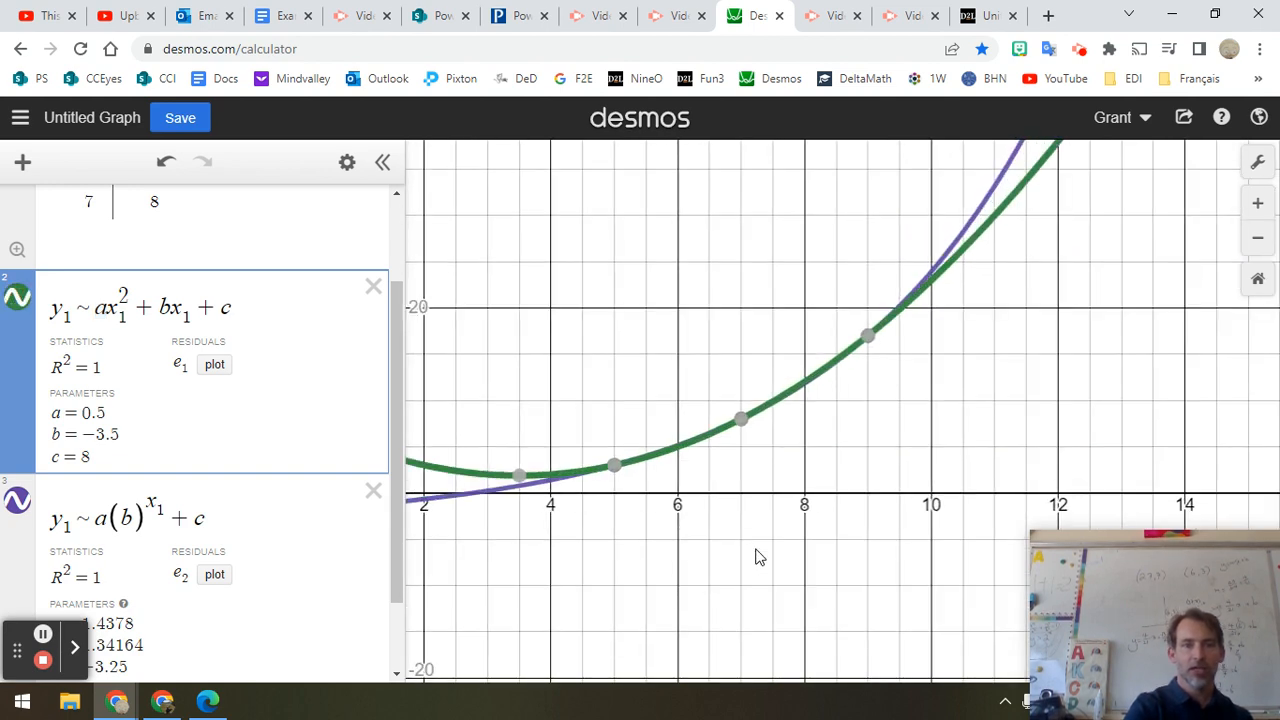
{"action": "scroll", "coordinate": [757, 557], "scroll_direction": "down", "scroll_amount": 2}
{"action": "scroll", "coordinate": [757, 557], "scroll_direction": "down", "scroll_amount": 3}
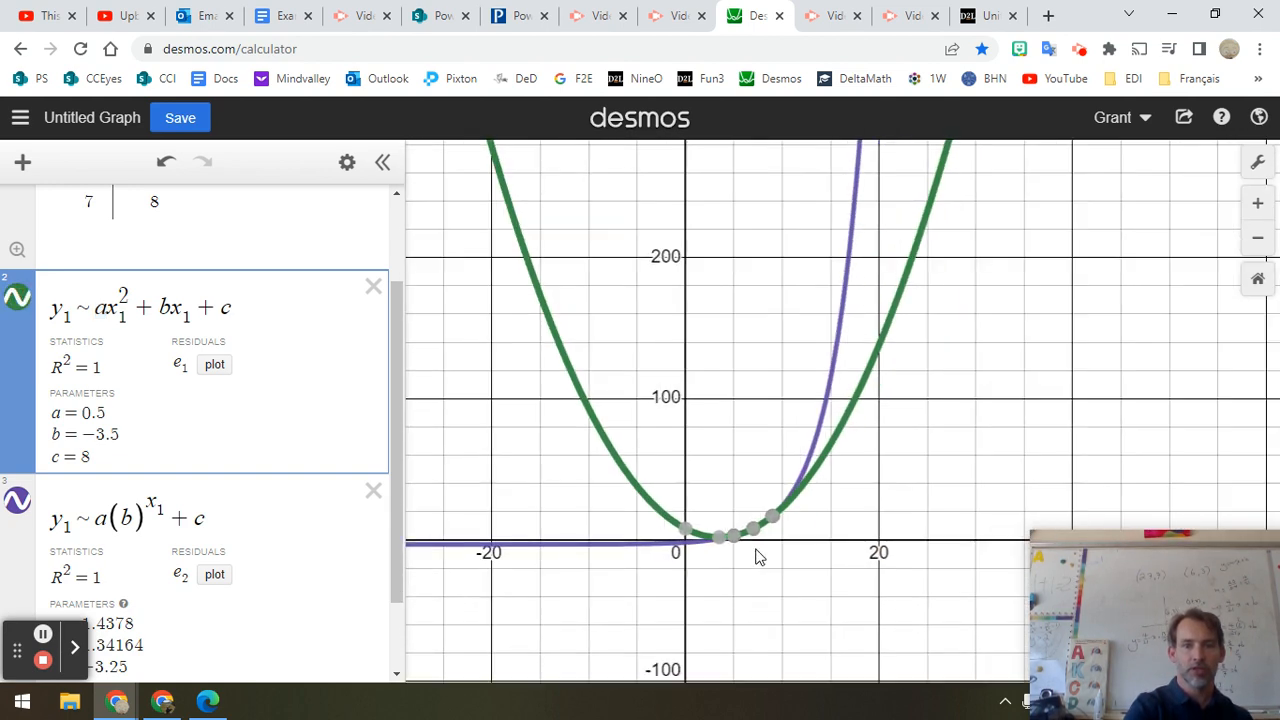